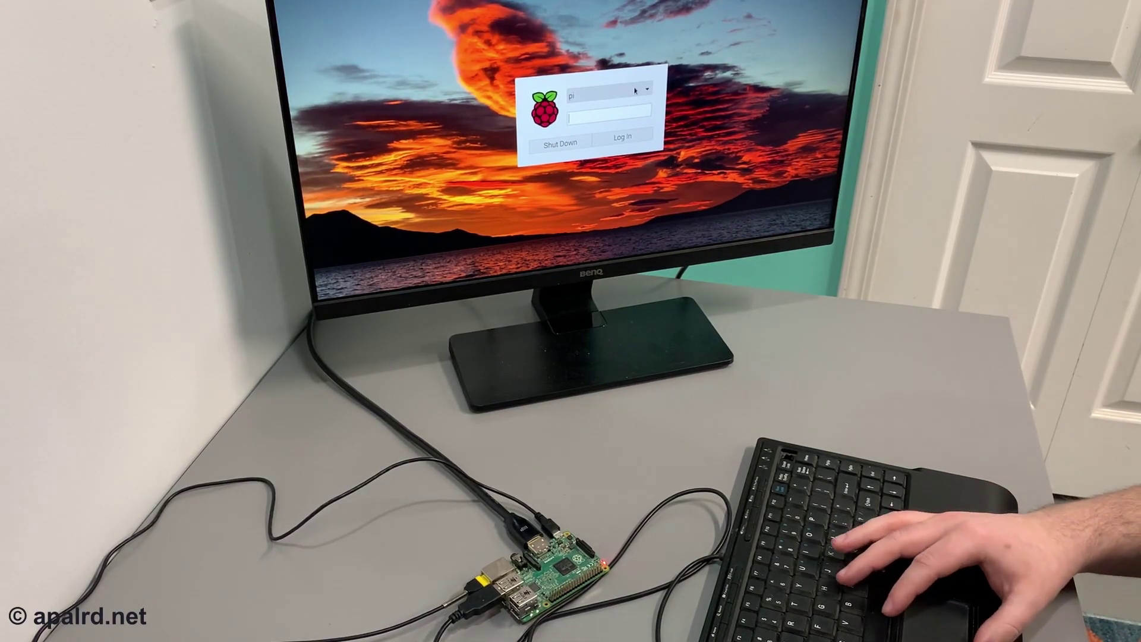
# - Sign in as 'Windows 10 with GPU' with its password, then reopen the user list
pyautogui.click(635, 90)
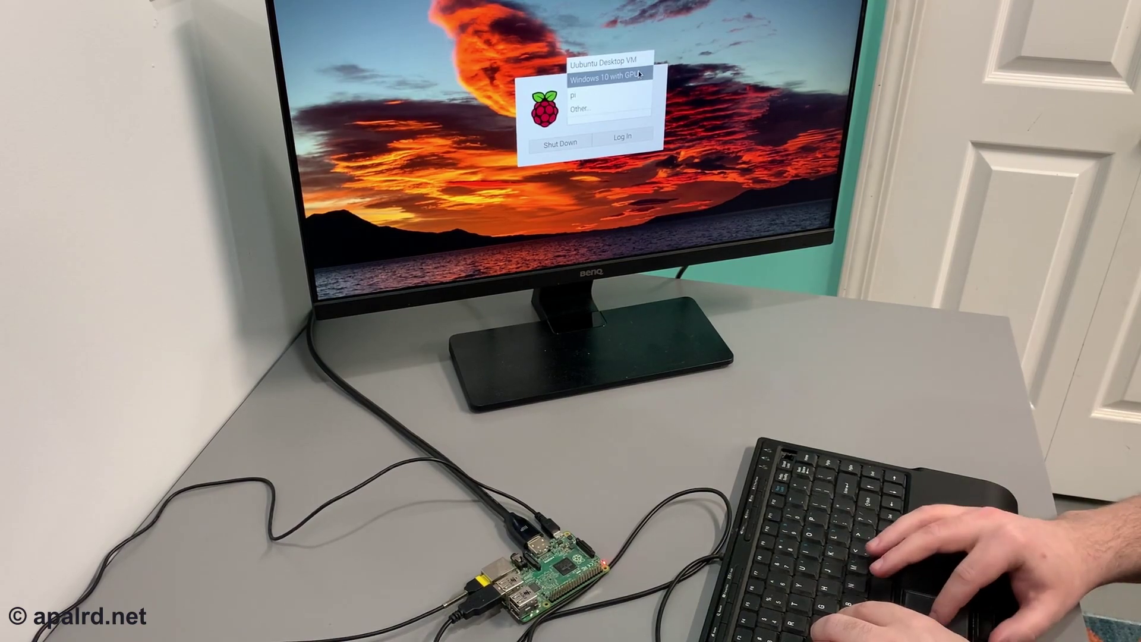
pyautogui.click(639, 74)
pyautogui.write('**********')
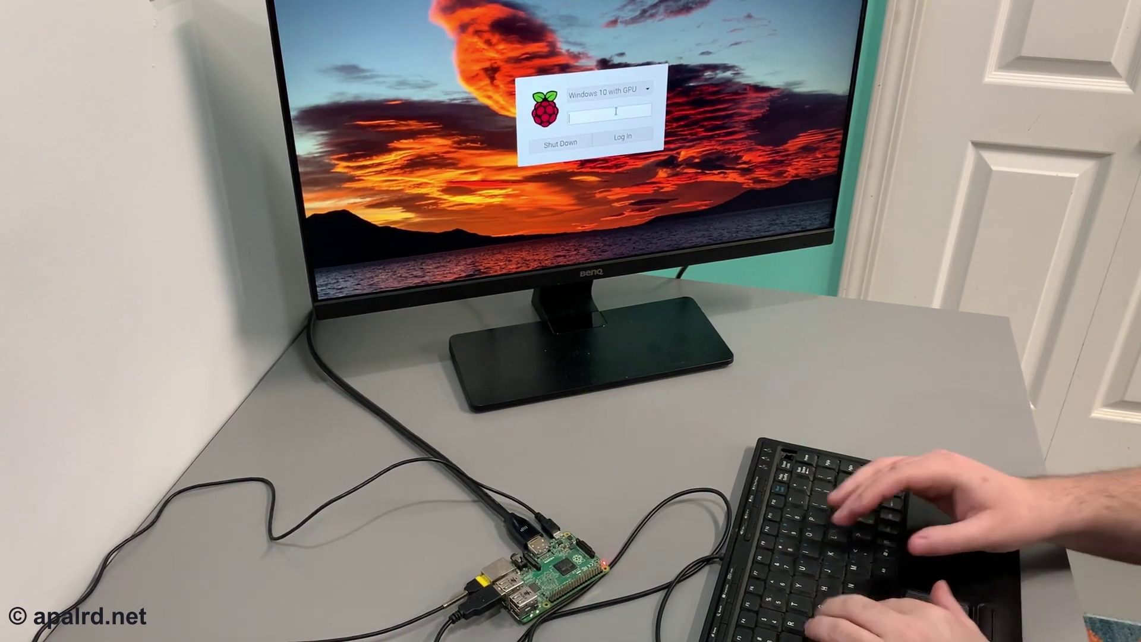
pyautogui.press('Return')
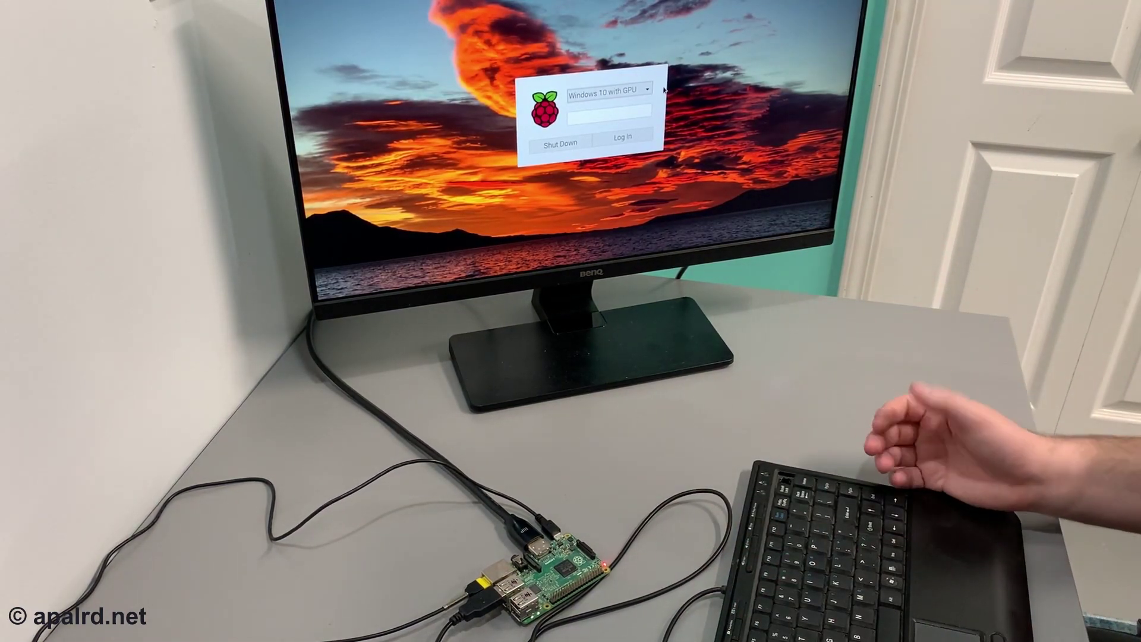
pyautogui.click(647, 89)
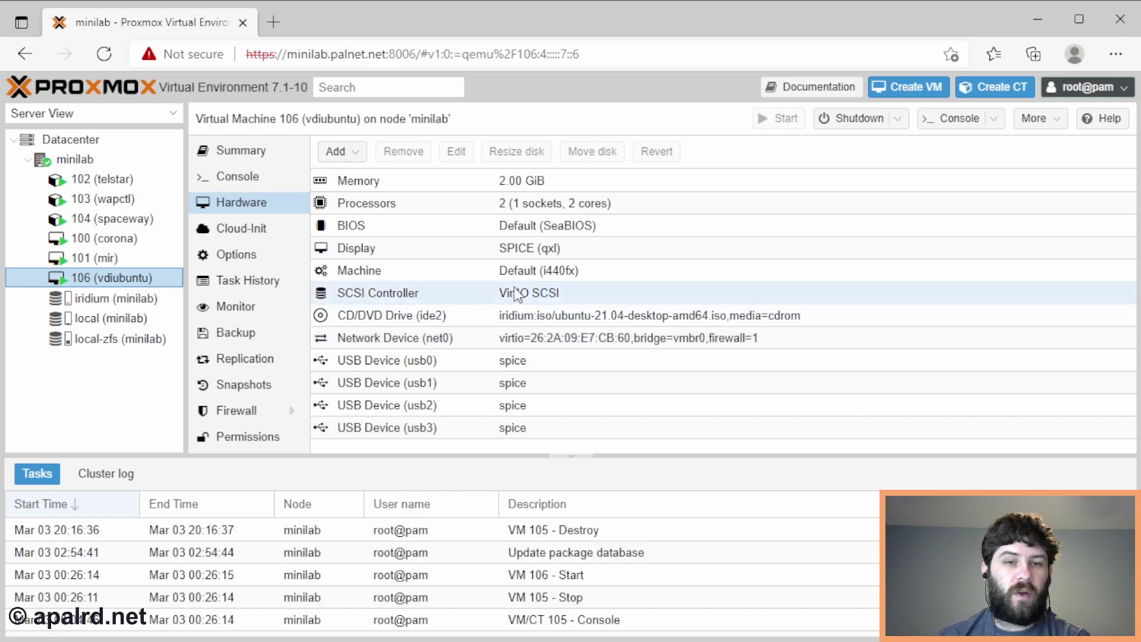
pyautogui.doubleClick(521, 252)
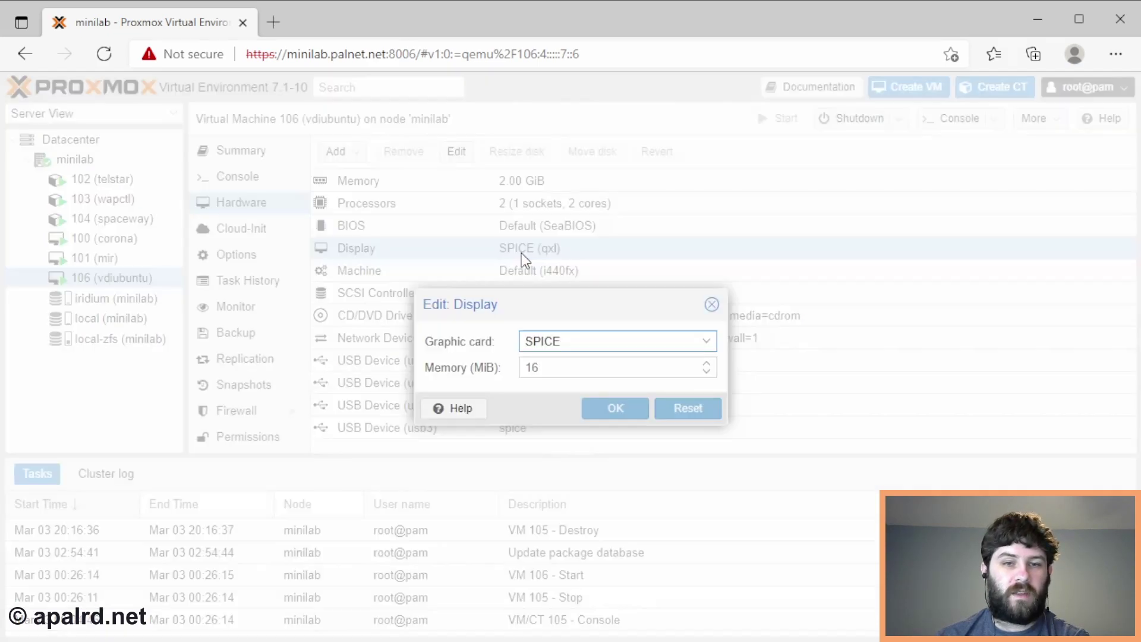
pyautogui.click(576, 340)
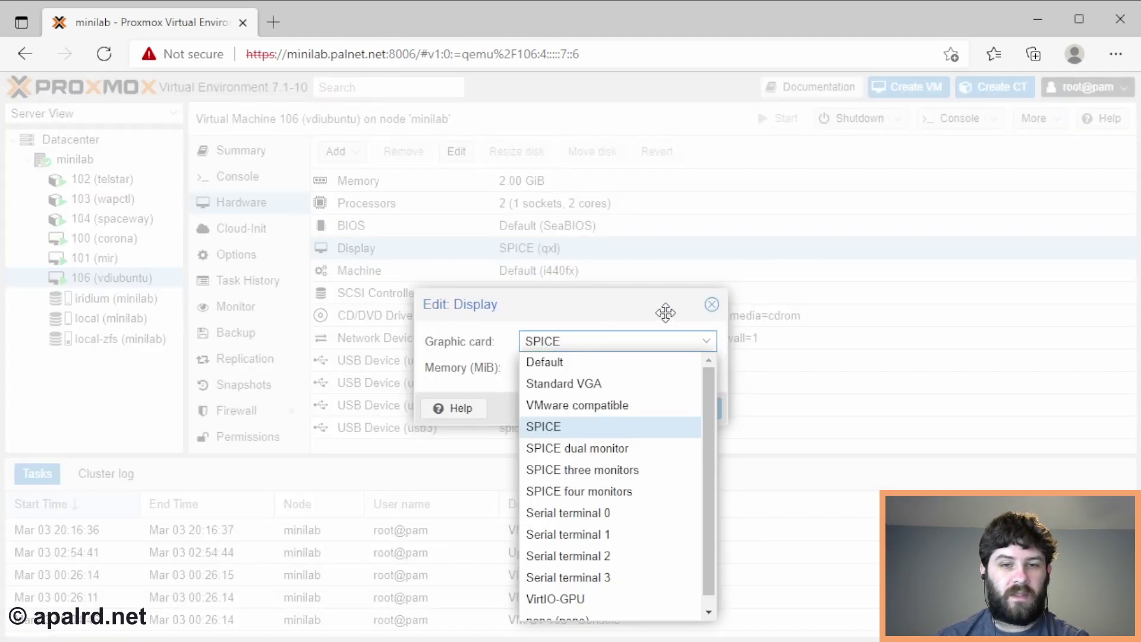
pyautogui.click(711, 304)
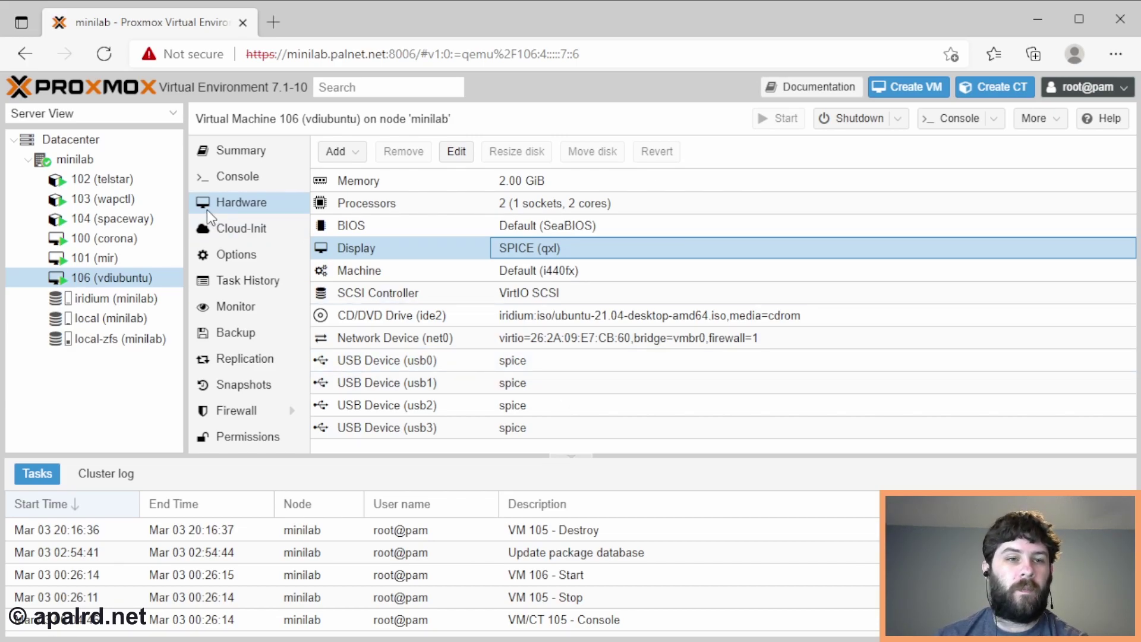
# - Show the VDI user's PVEVMUser permission entry for /vms/106 under Datacenter permissions
pyautogui.click(106, 146)
pyautogui.scroll(-2, 255, 356)
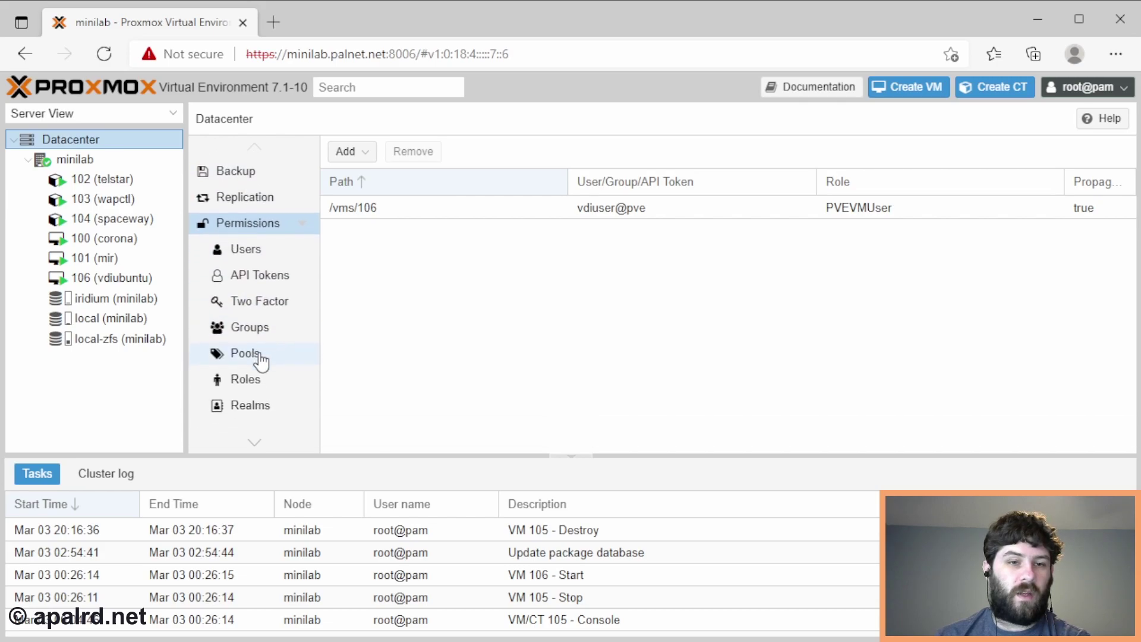
pyautogui.click(267, 253)
pyautogui.click(379, 231)
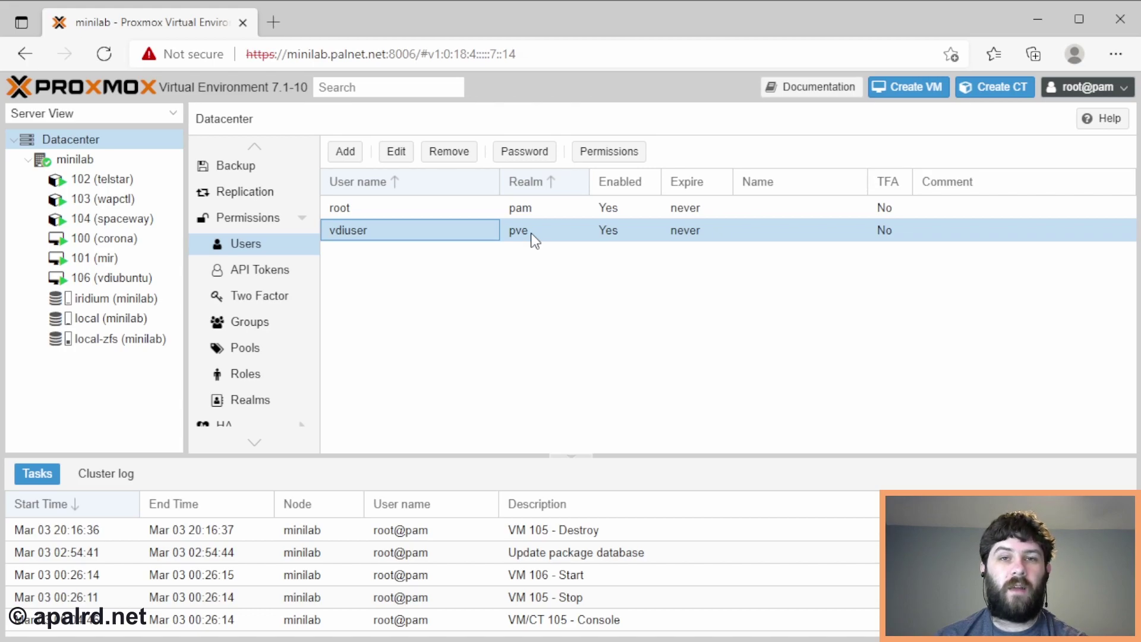
pyautogui.click(261, 220)
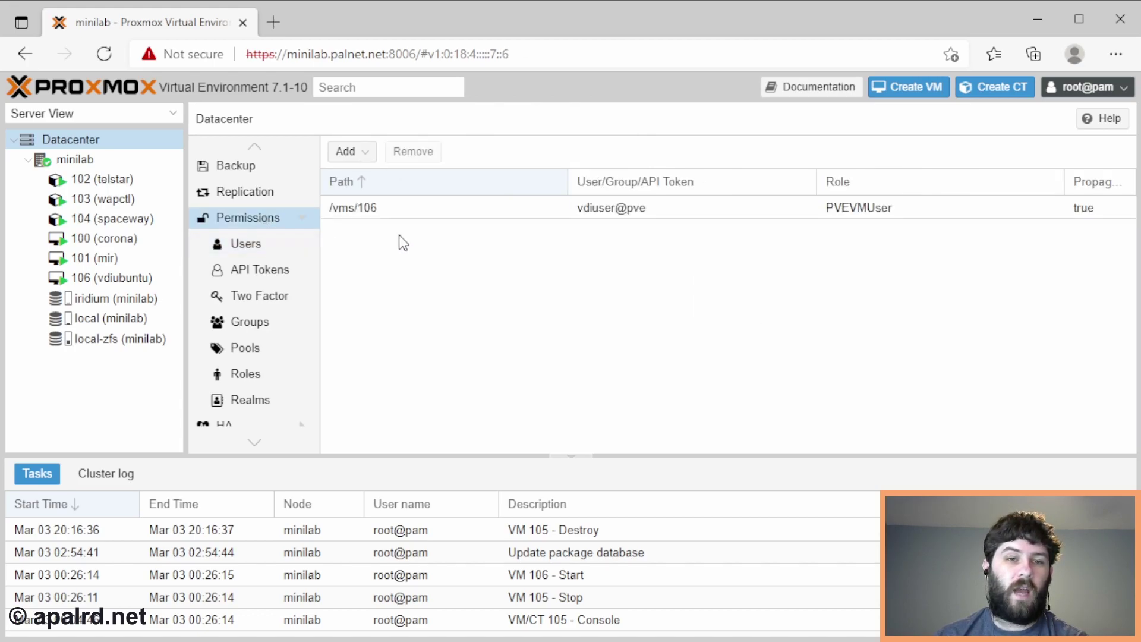
pyautogui.click(590, 211)
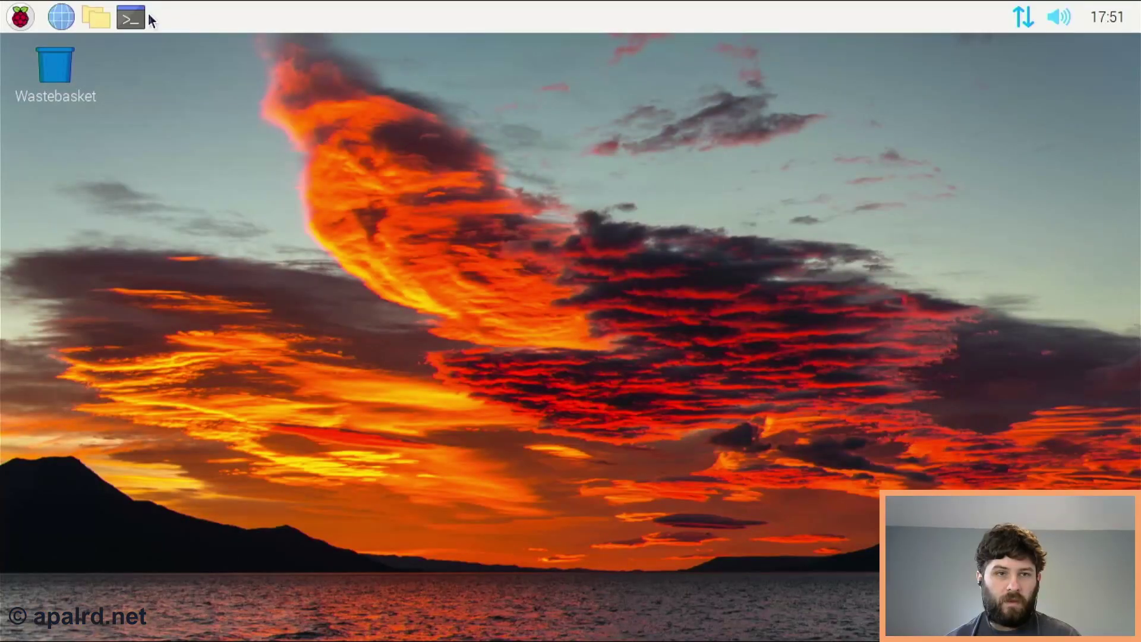
# - Launch the configuration tool with 'sudo raspi-config' in a terminal
pyautogui.click(132, 16)
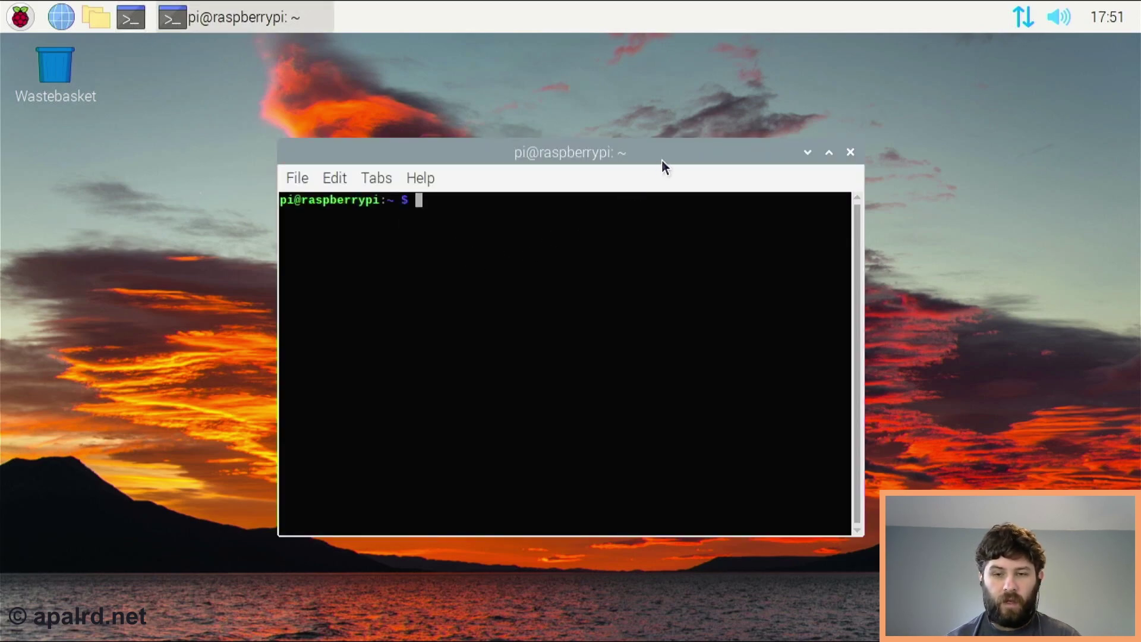
pyautogui.write('sudo raspi0cn')
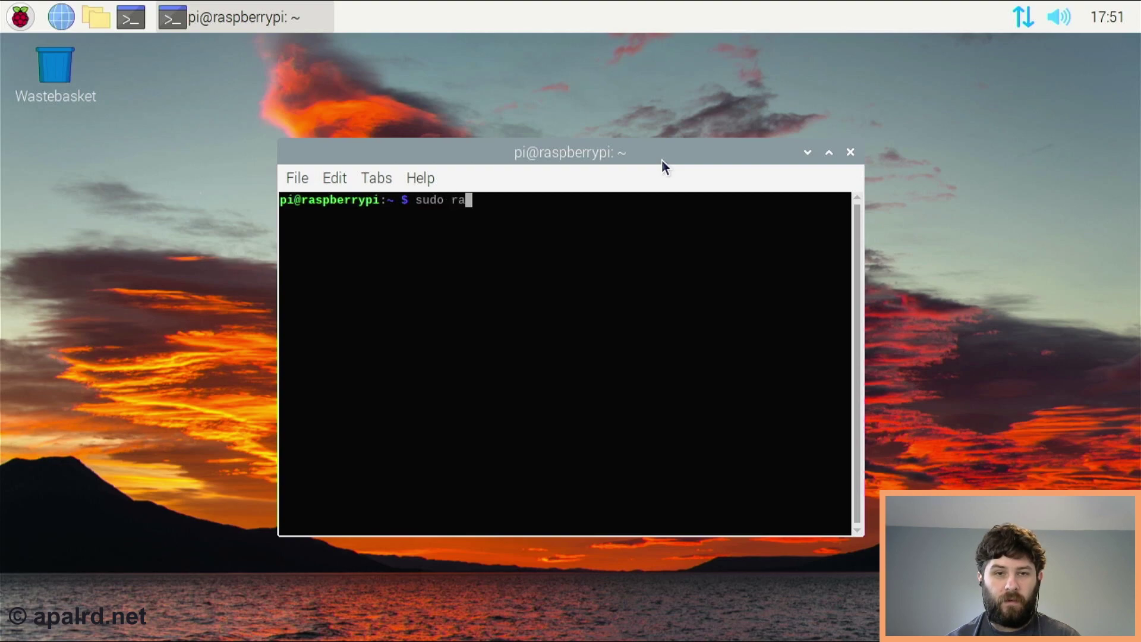
pyautogui.press('BackSpace')
pyautogui.press('BackSpace')
pyautogui.press('BackSpace')
pyautogui.write('-config')
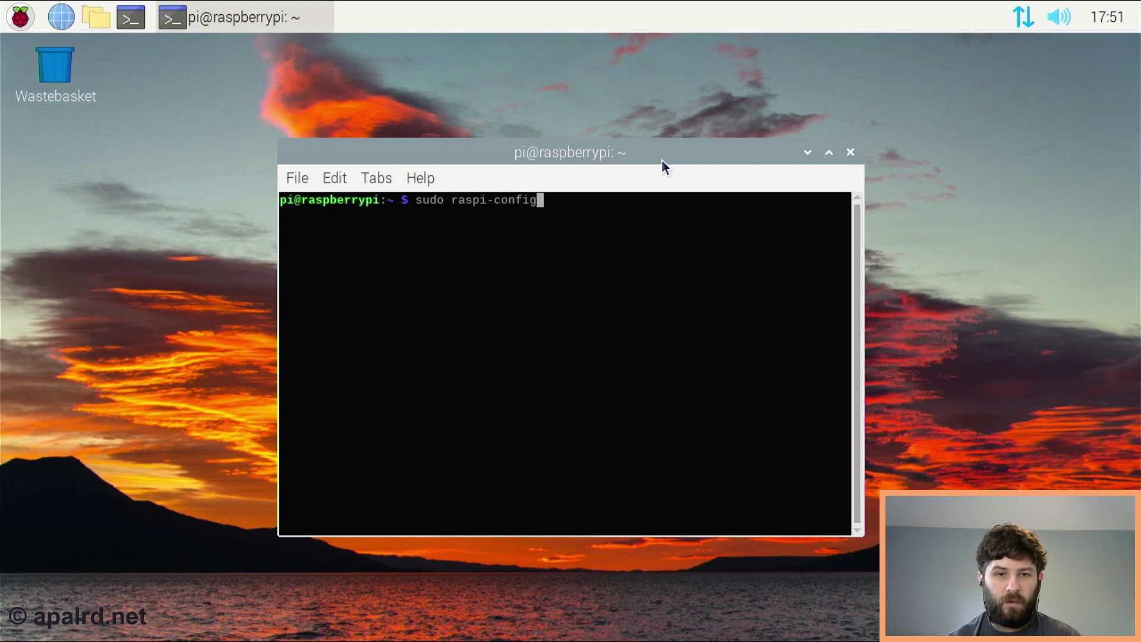
pyautogui.press('Return')
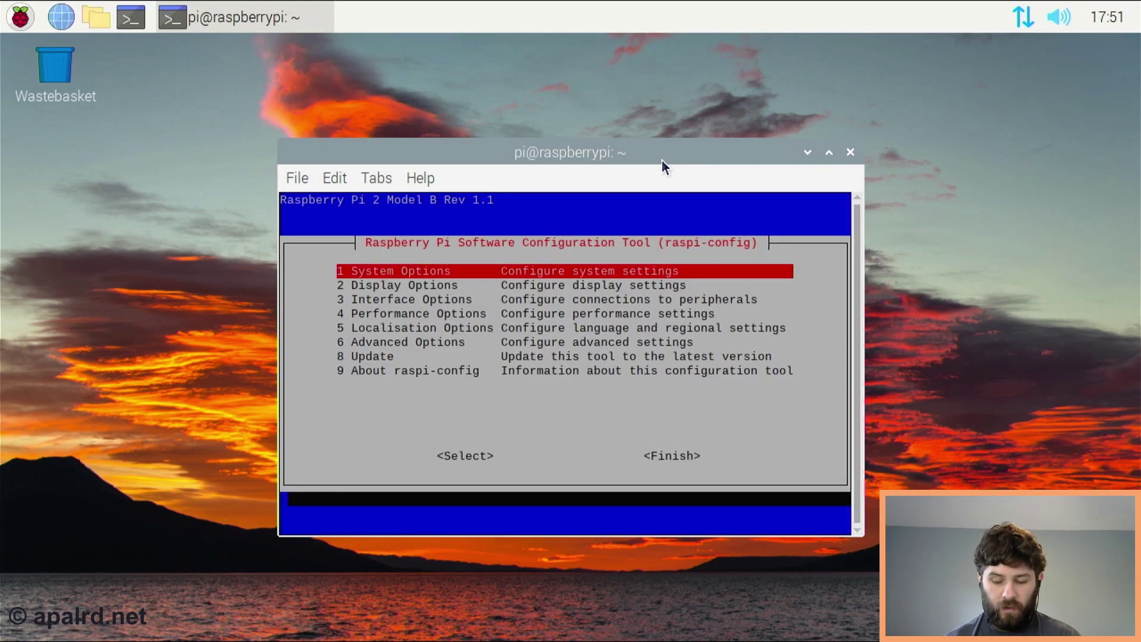
# - Set Boot / Auto Login to B3 Desktop, booting to the desktop login
pyautogui.press('Return')
pyautogui.press('Down')
pyautogui.press('Down')
pyautogui.press('Down')
pyautogui.press('Down')
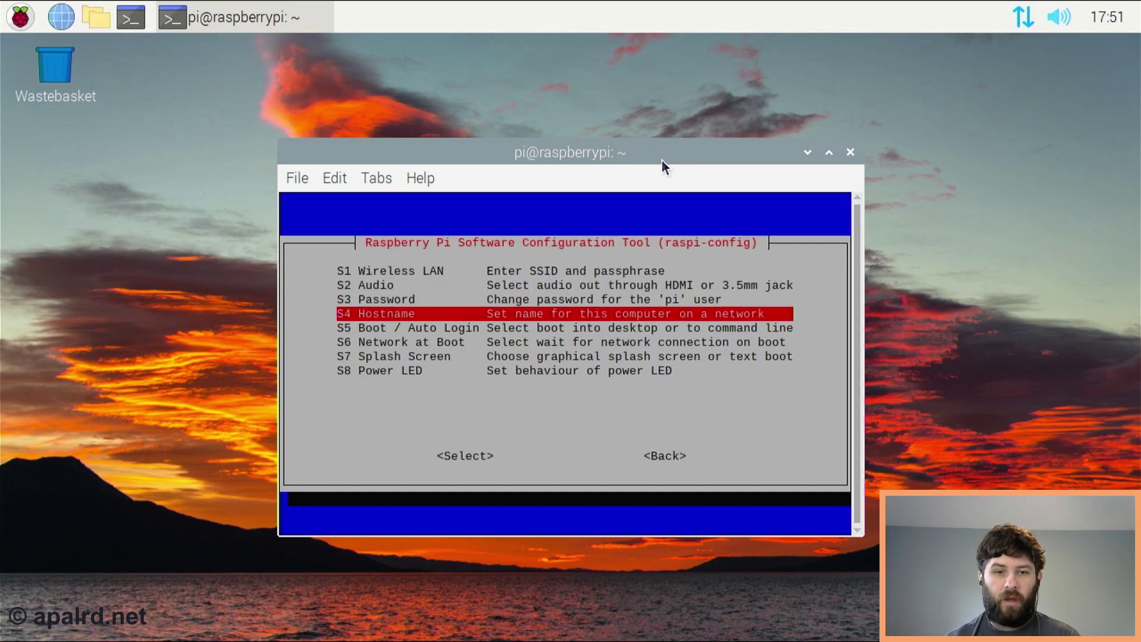
pyautogui.press('Return')
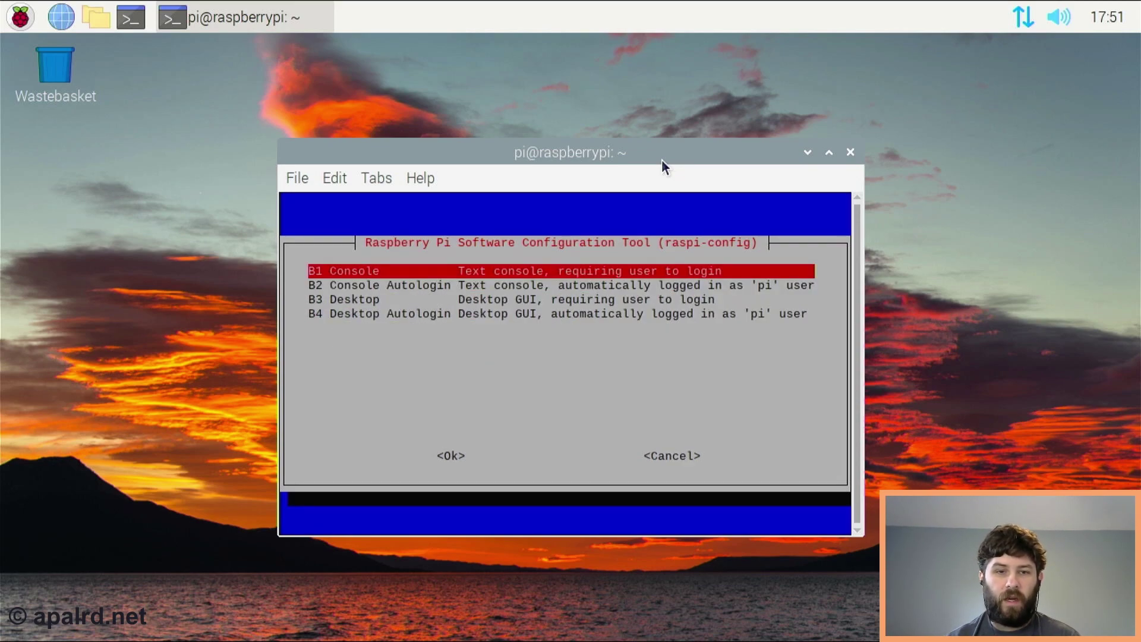
pyautogui.press('Down')
pyautogui.press('Down')
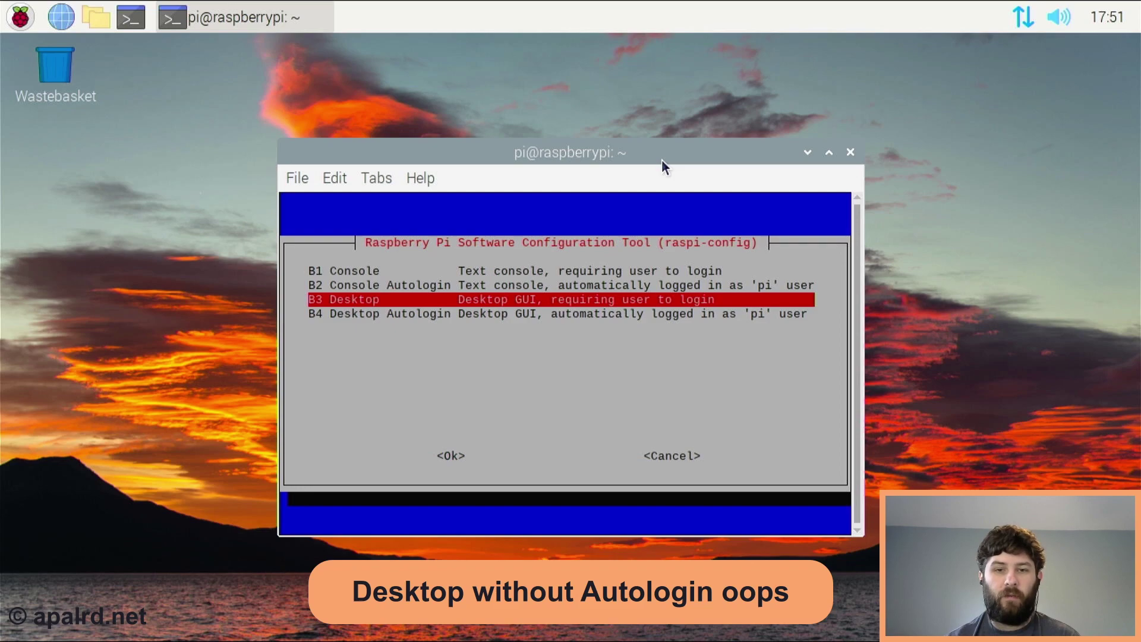
pyautogui.press('Return')
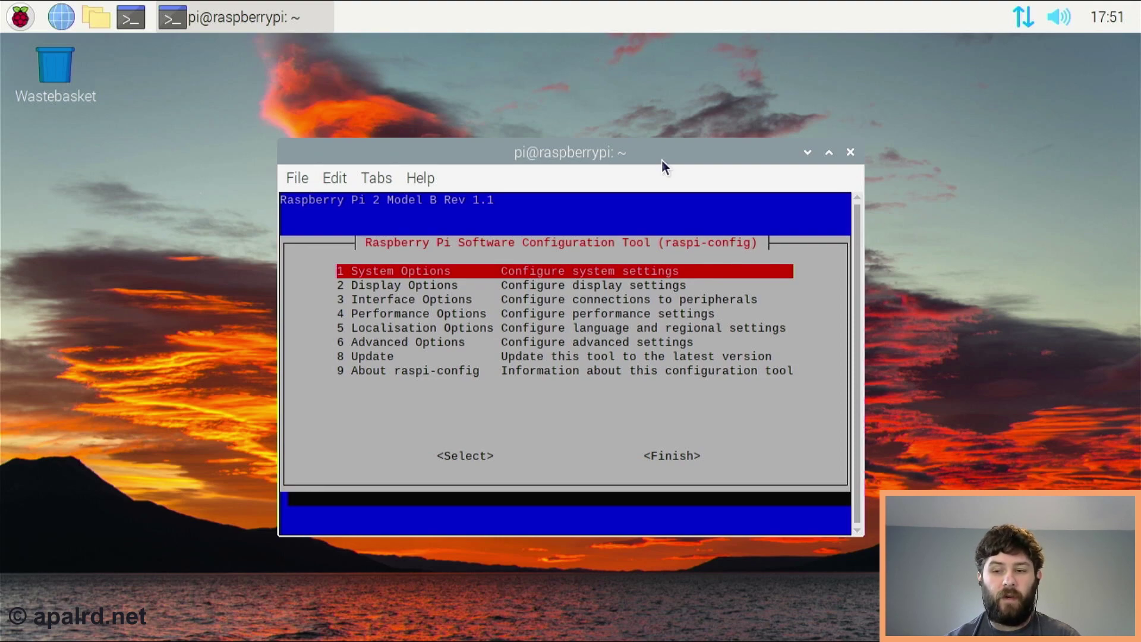
# - Enable the SSH server under Interface Options, then finish and reboot the Pi
pyautogui.press('Down')
pyautogui.press('Down')
pyautogui.press('Return')
pyautogui.press('Down')
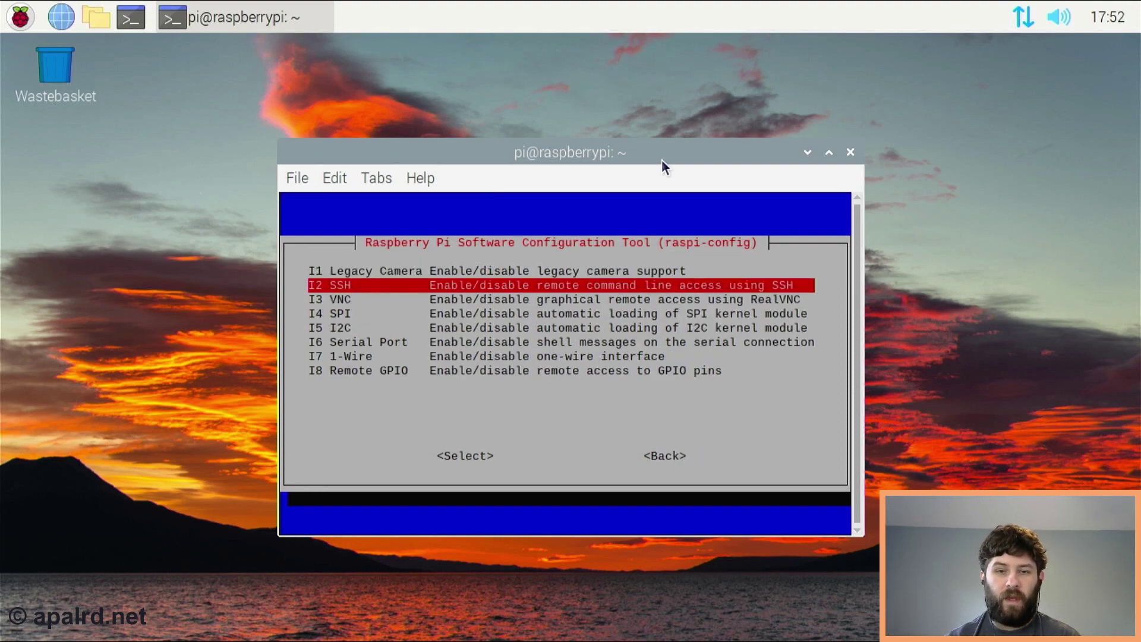
pyautogui.press('Return')
pyautogui.press('Left')
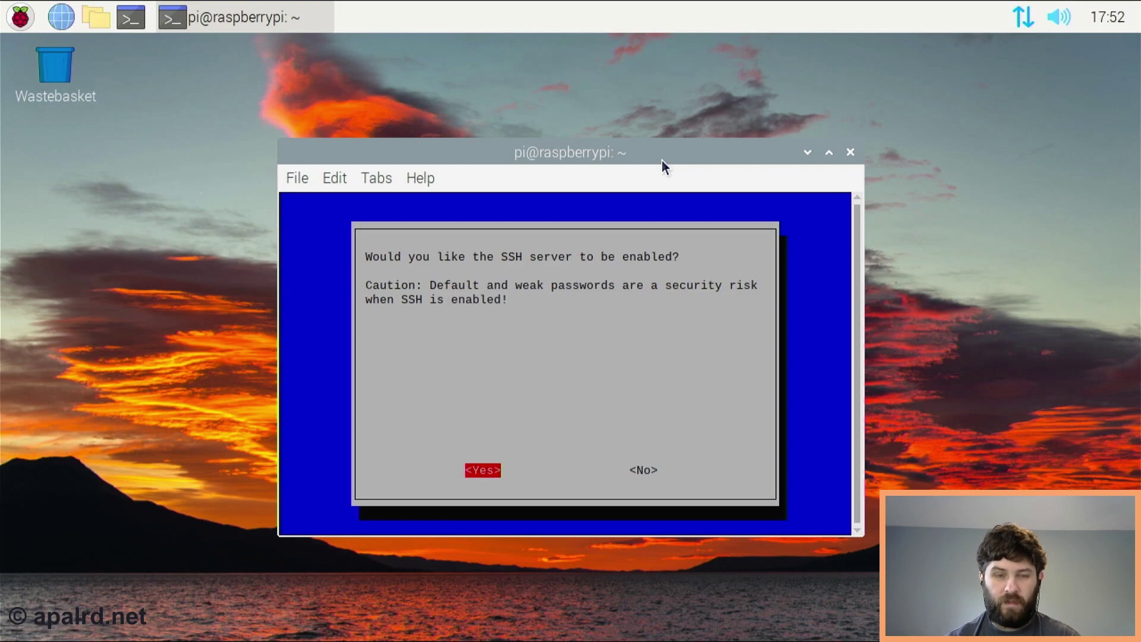
pyautogui.press('Return')
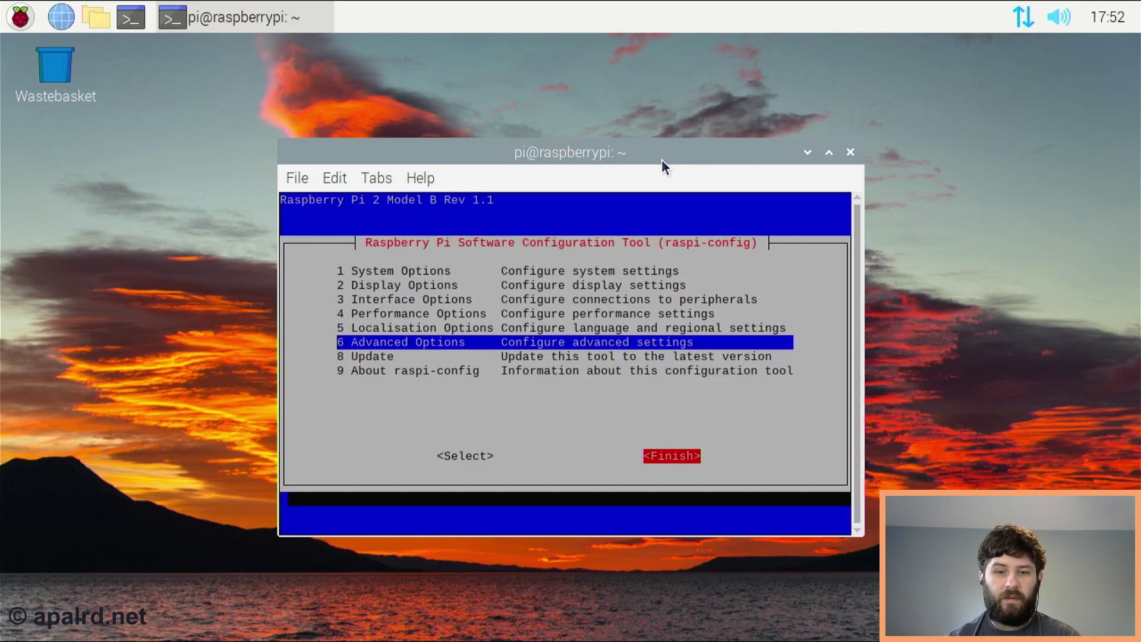
pyautogui.press('Return')
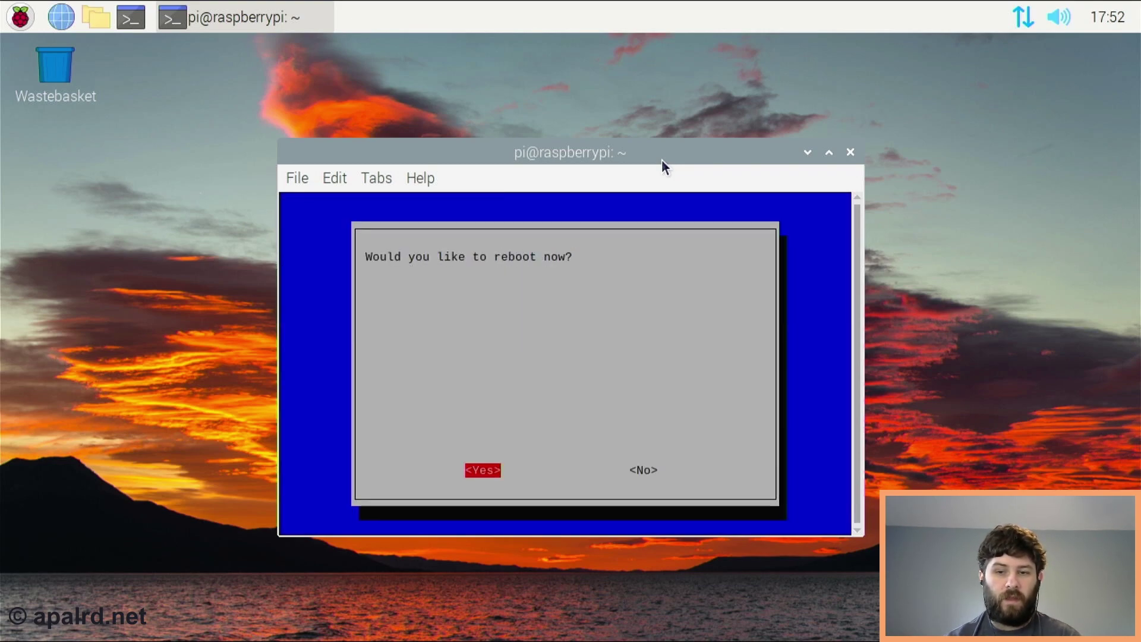
pyautogui.press('Return')
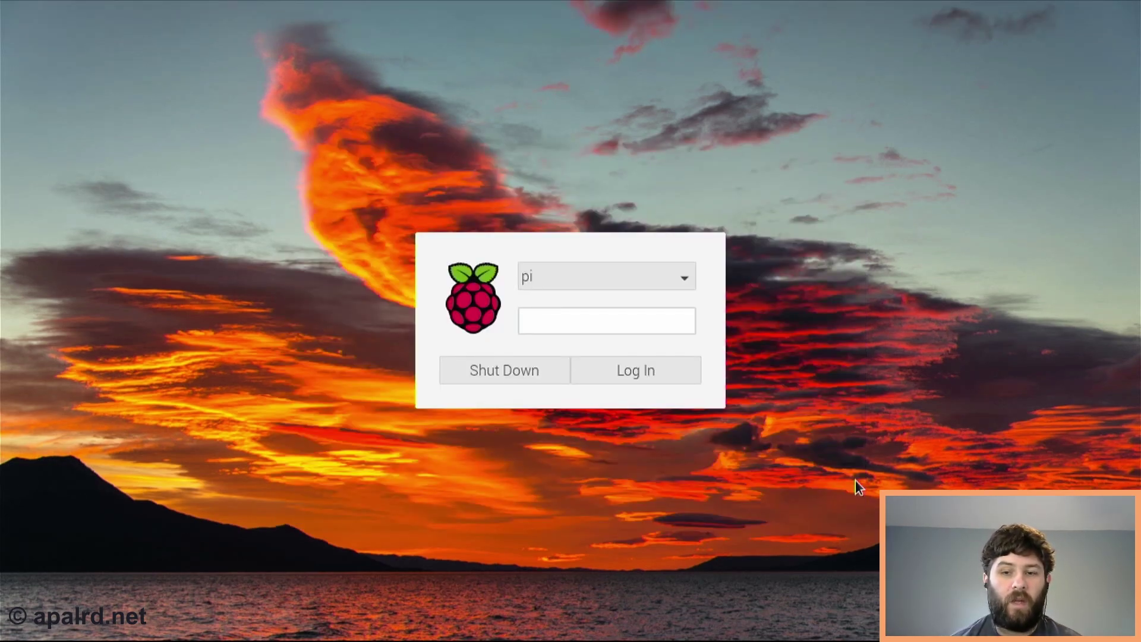
pyautogui.click(676, 277)
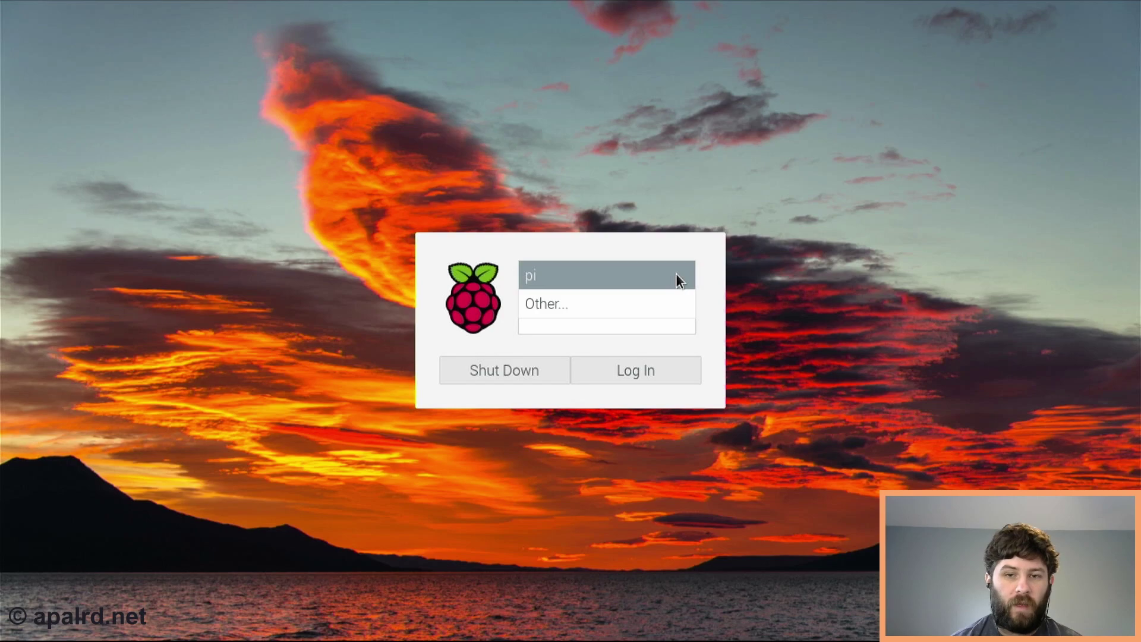
pyautogui.click(668, 343)
pyautogui.click(652, 323)
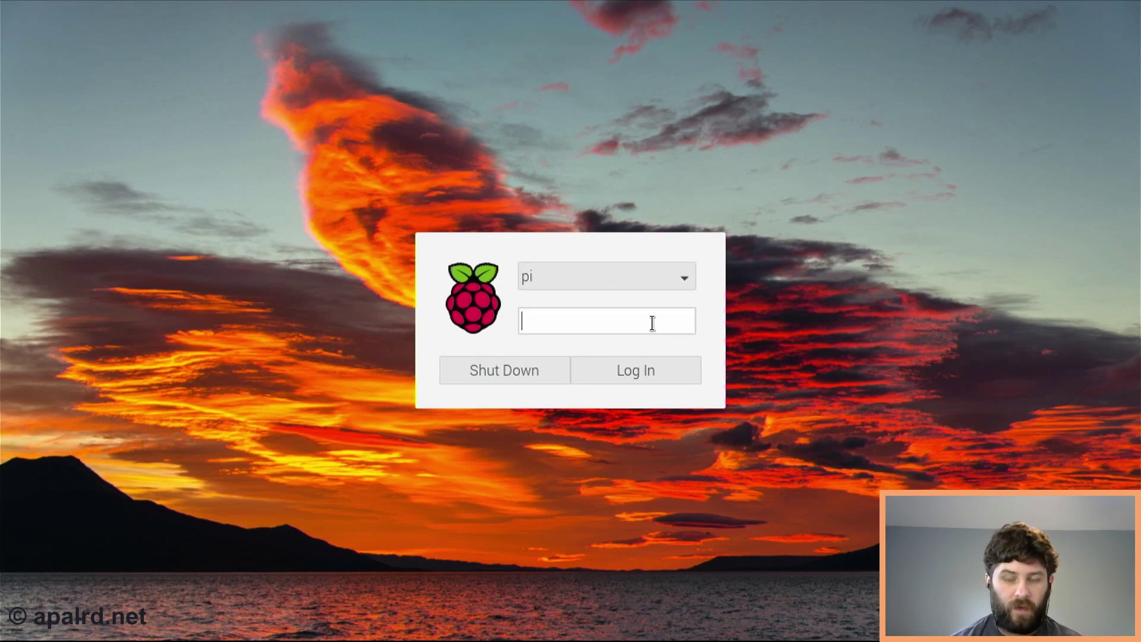
pyautogui.write('abc')
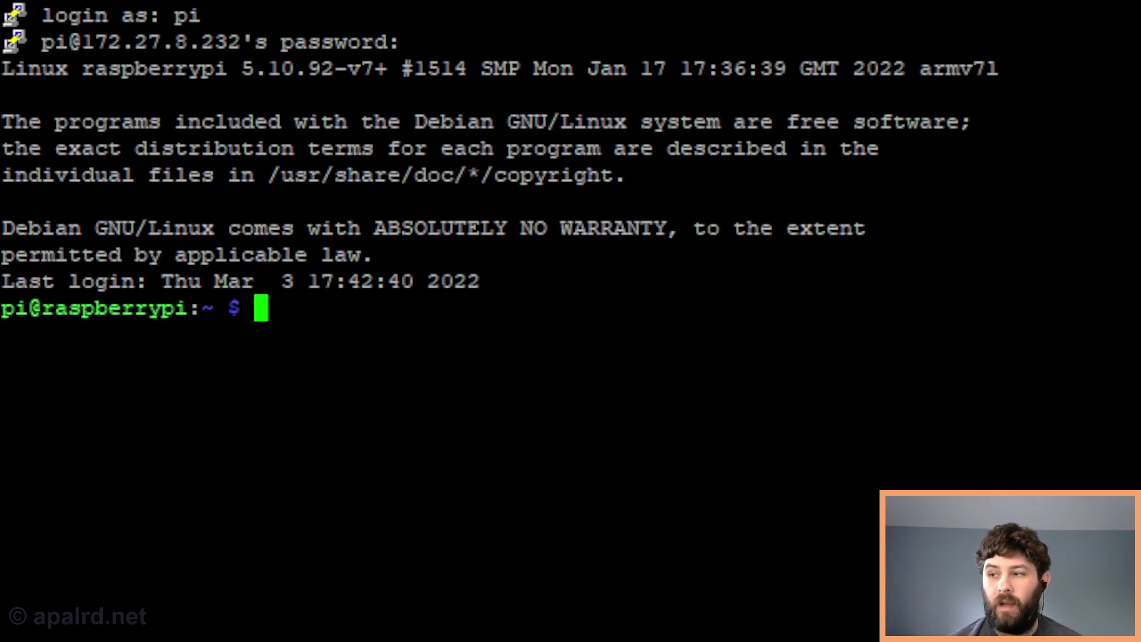
# - Install virt-viewer, then open a new /usr/local/bin/thinclient in nano with sudo
pyautogui.write('sudo a')
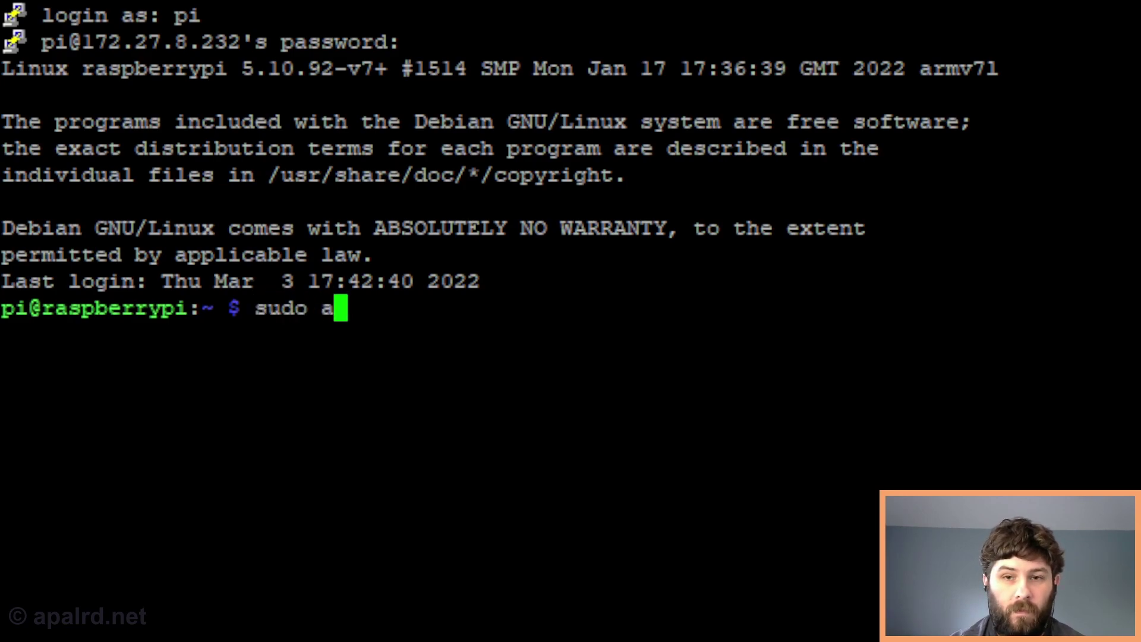
pyautogui.write('pt install virt-viewer')
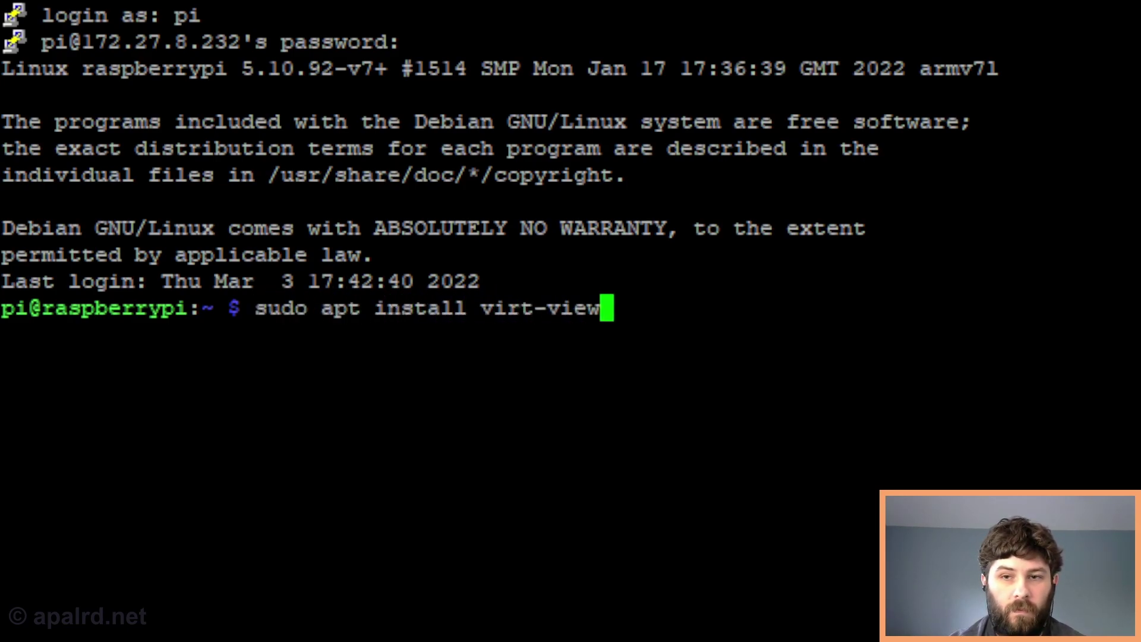
pyautogui.press('Return')
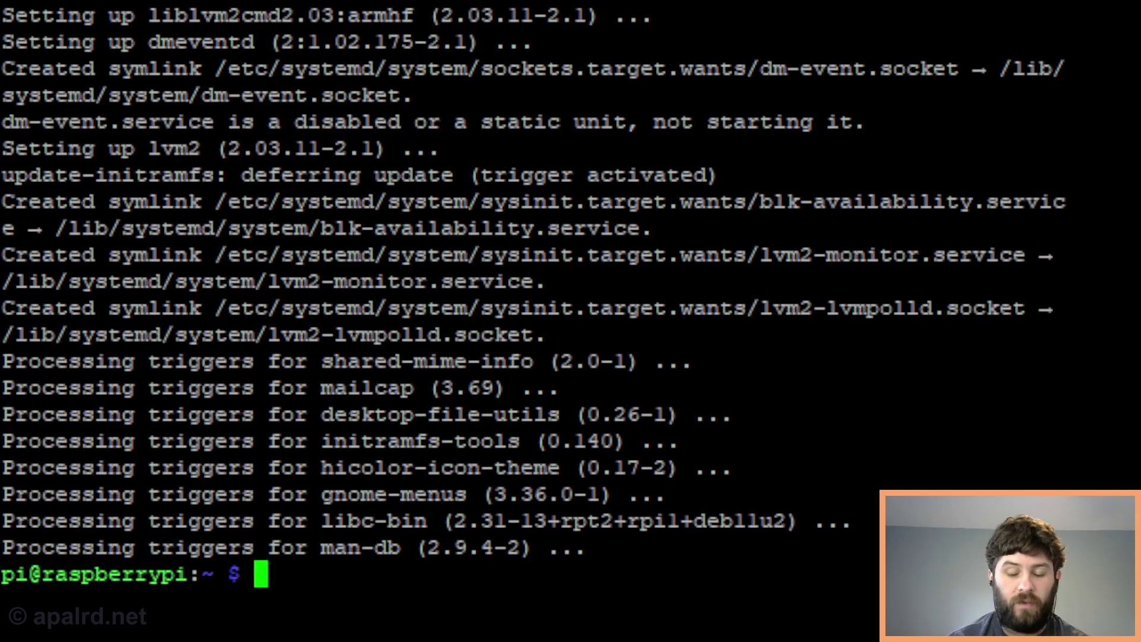
pyautogui.write('sudo nano /et')
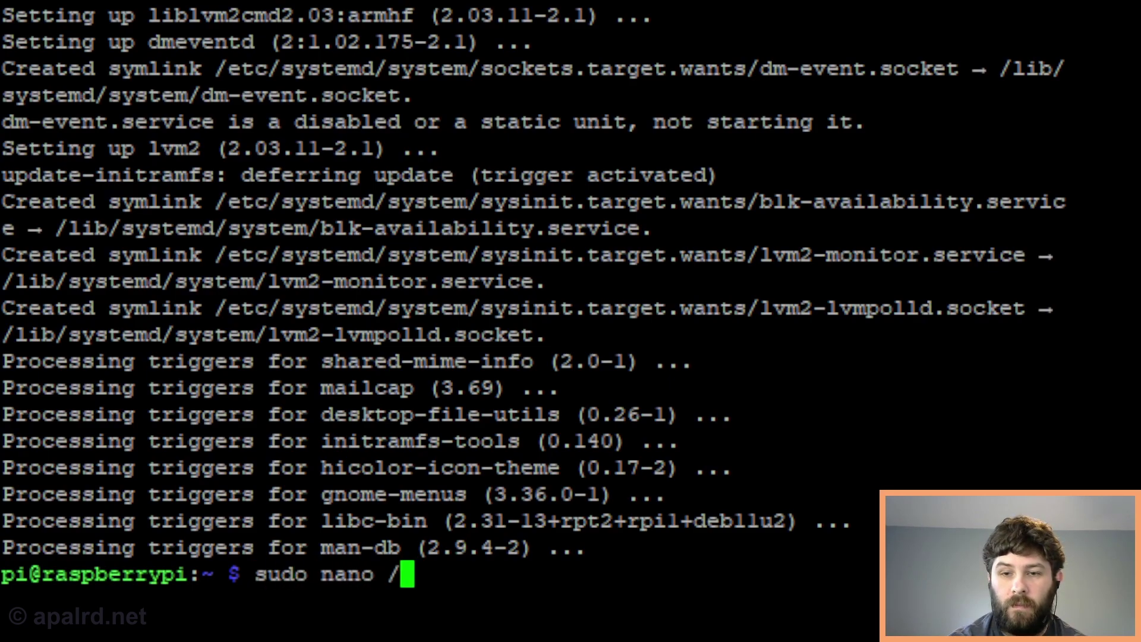
pyautogui.press('BackSpace')
pyautogui.press('BackSpace')
pyautogui.write('sr')
pyautogui.press('BackSpace')
pyautogui.press('BackSpace')
pyautogui.write('u')
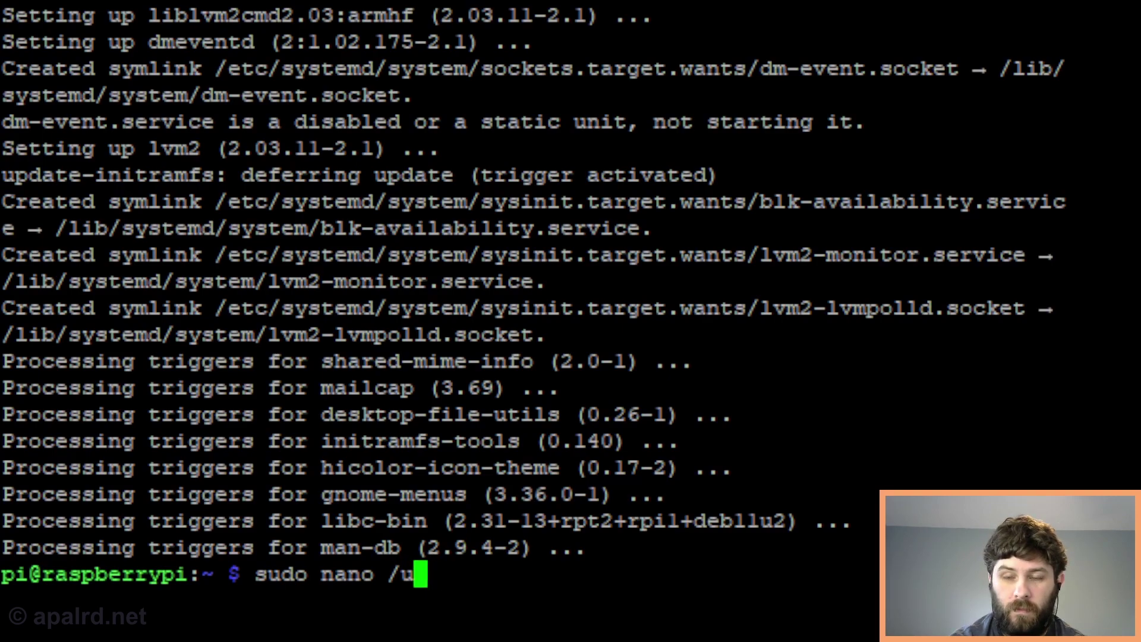
pyautogui.write('sr/local/')
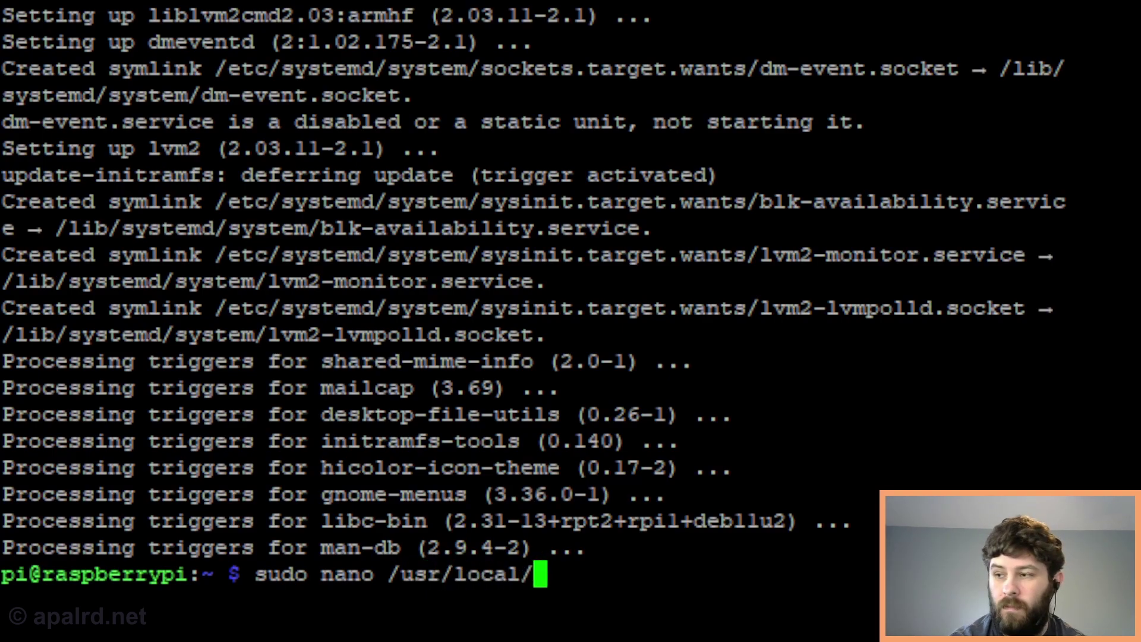
pyautogui.write('bin/thinclient')
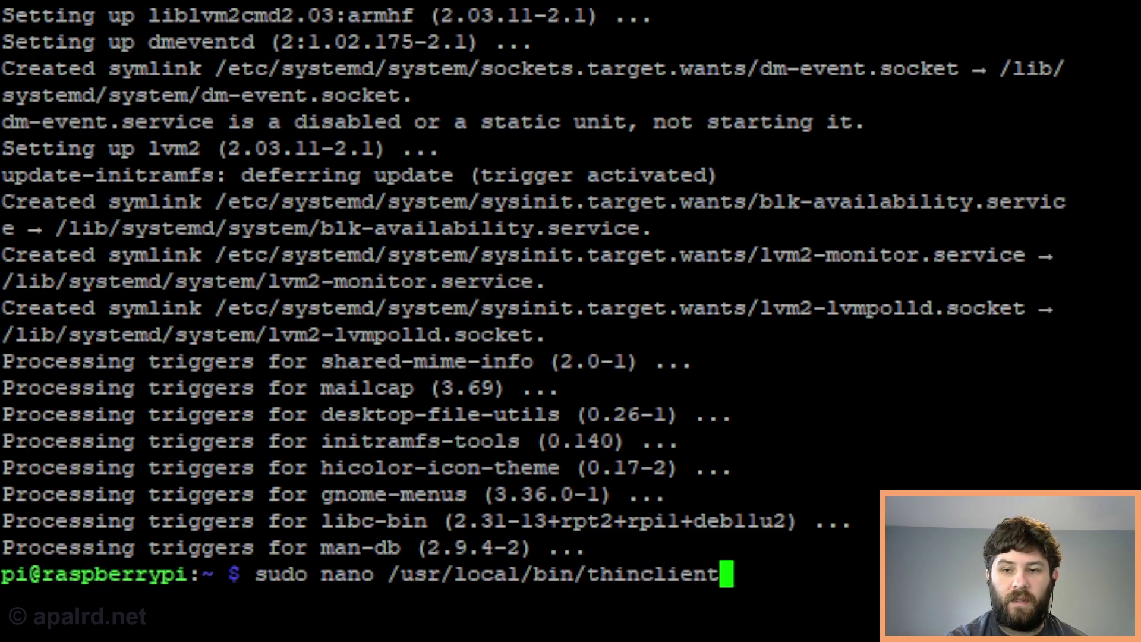
pyautogui.press('Return')
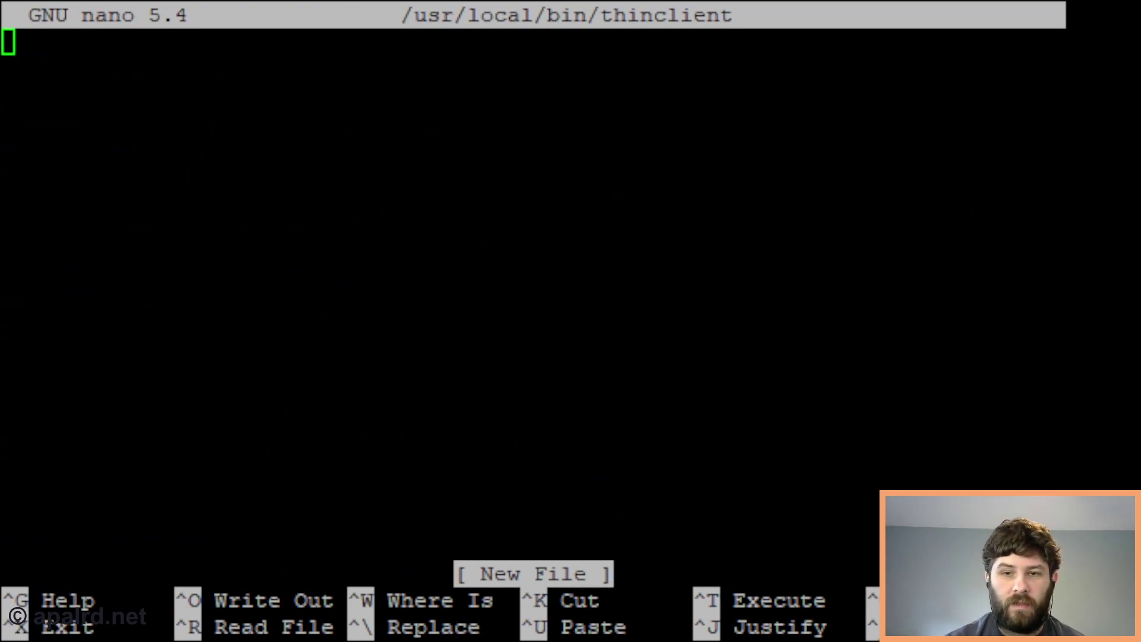
# - Paste the VDI launch script and step through its USERNAME, VMID, NODE='pvehost' and PROXY lines
pyautogui.press('shift+Insert')
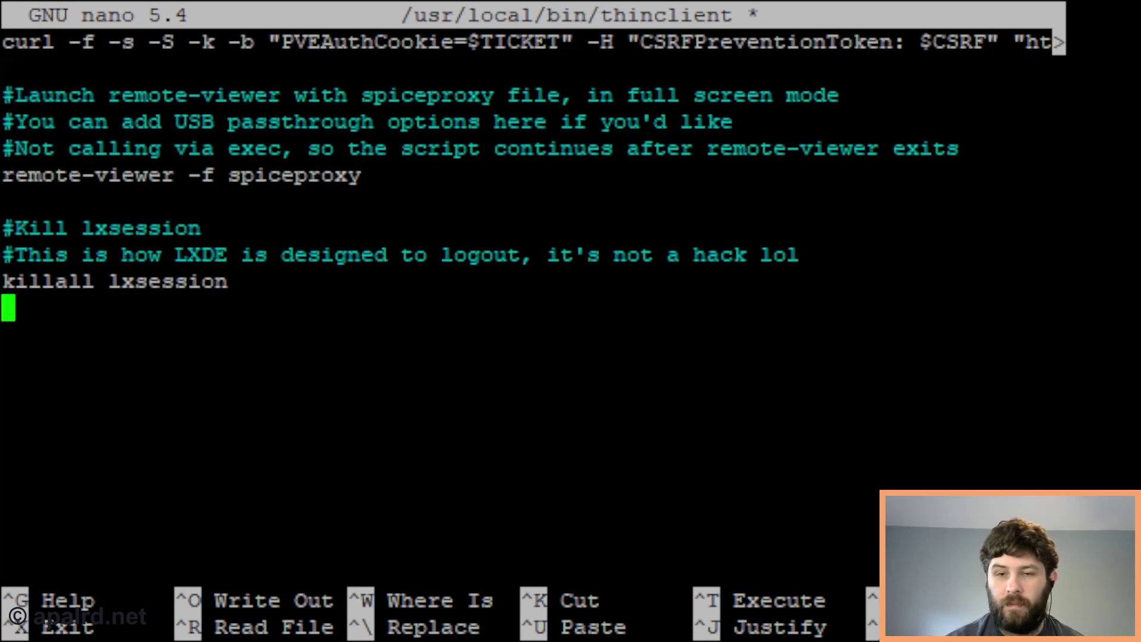
pyautogui.press('Up')
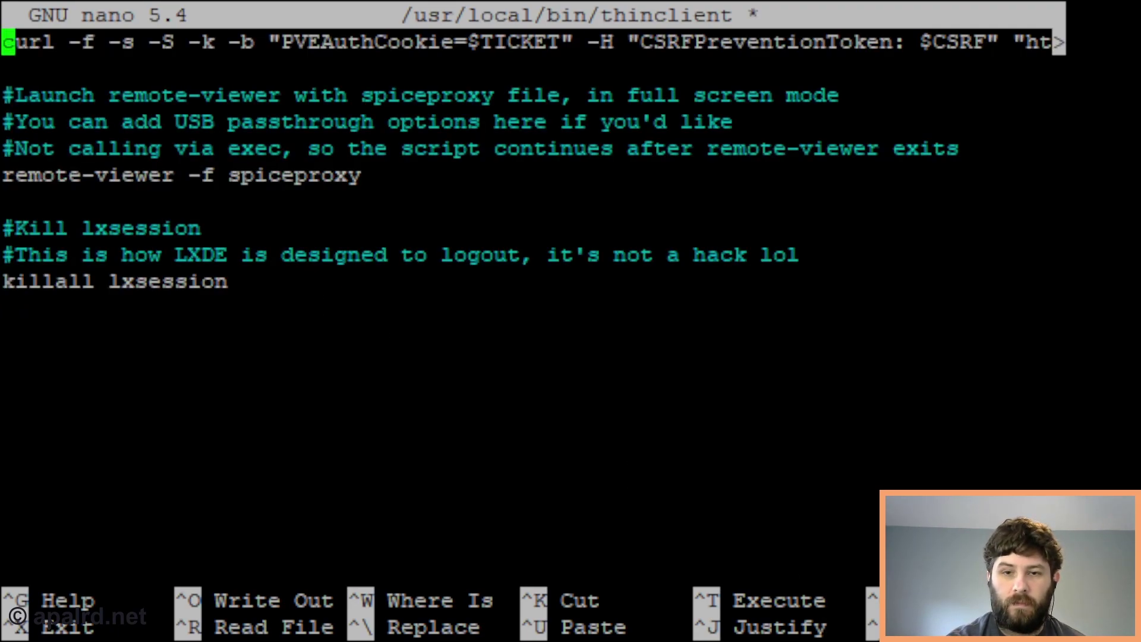
pyautogui.press('Up')
pyautogui.press('Up')
pyautogui.press('Up')
pyautogui.press('Up')
pyautogui.press('Up')
pyautogui.press('Up')
pyautogui.press('Up')
pyautogui.press('Up')
pyautogui.press('Up')
pyautogui.press('Up')
pyautogui.press('Up')
pyautogui.press('Up')
pyautogui.press('Up')
pyautogui.press('Up')
pyautogui.press('Up')
pyautogui.press('Up')
pyautogui.press('Up')
pyautogui.press('Up')
pyautogui.press('Up')
pyautogui.press('Up')
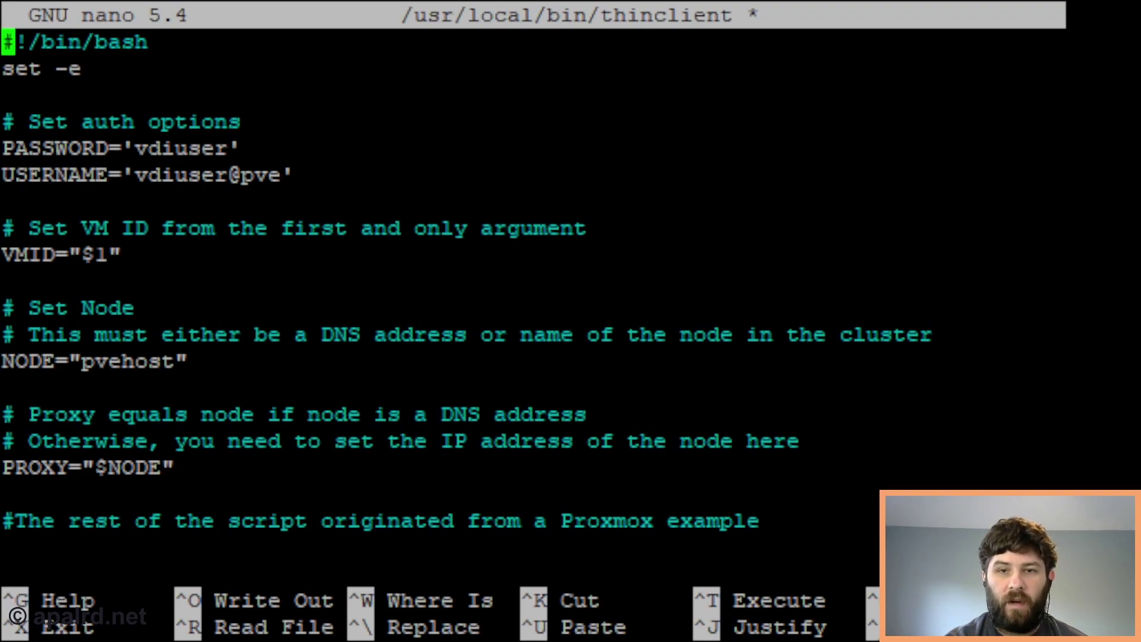
pyautogui.press('Down')
pyautogui.press('Down')
pyautogui.press('Down')
pyautogui.press('Down')
pyautogui.press('Down')
pyautogui.press('Up')
pyautogui.press('Down')
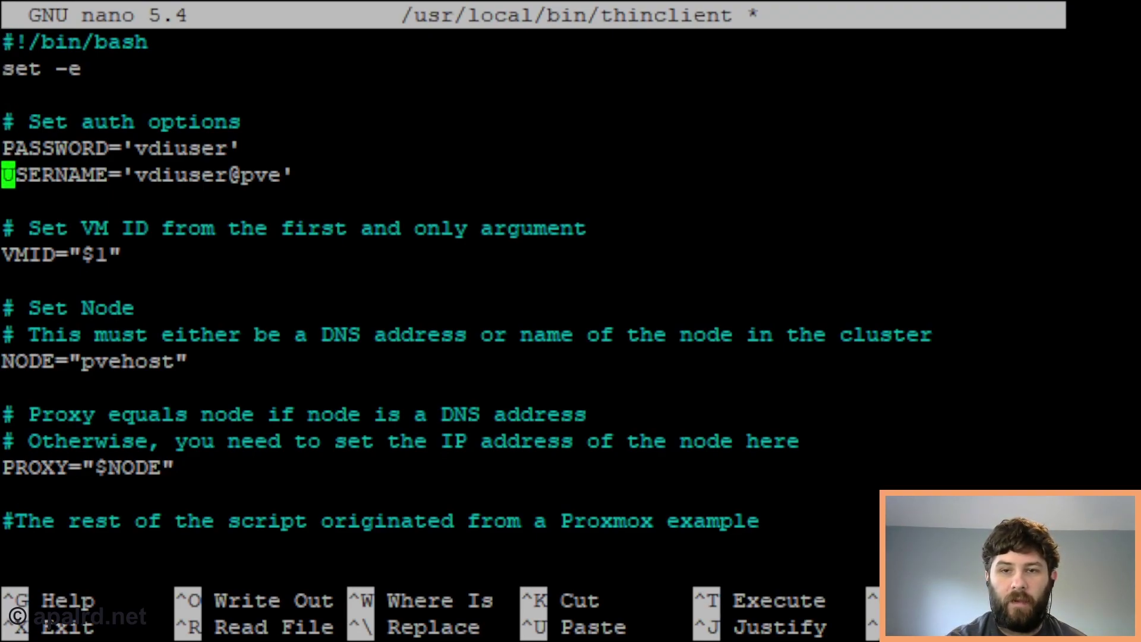
pyautogui.press('Down')
pyautogui.press('Down')
pyautogui.press('Down')
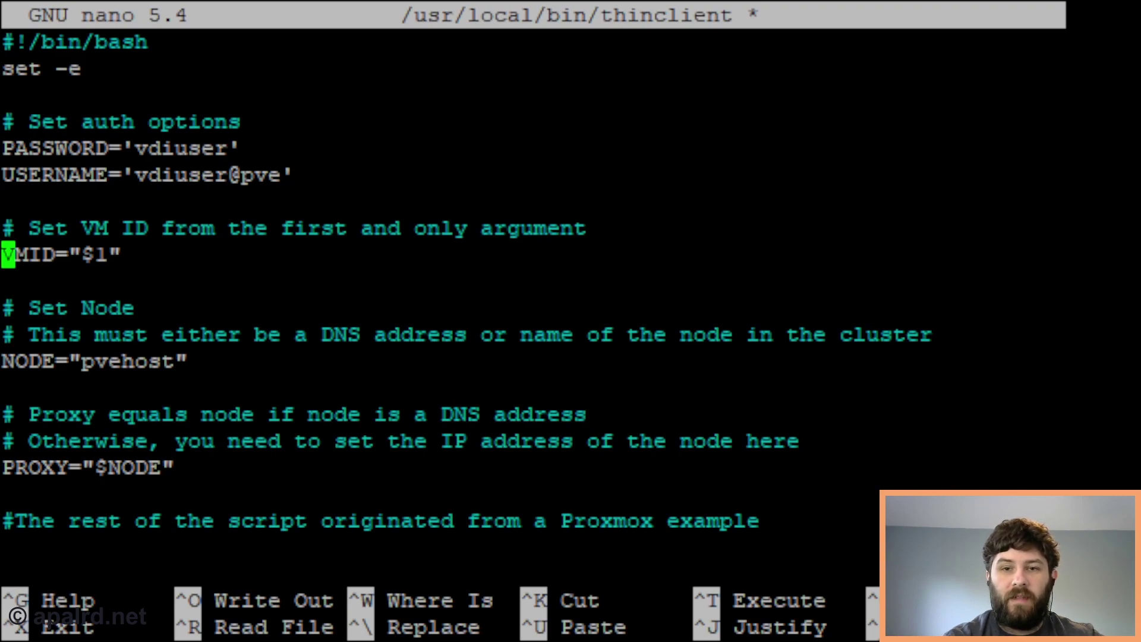
pyautogui.press('Down')
pyautogui.press('Down')
pyautogui.press('Down')
pyautogui.press('Down')
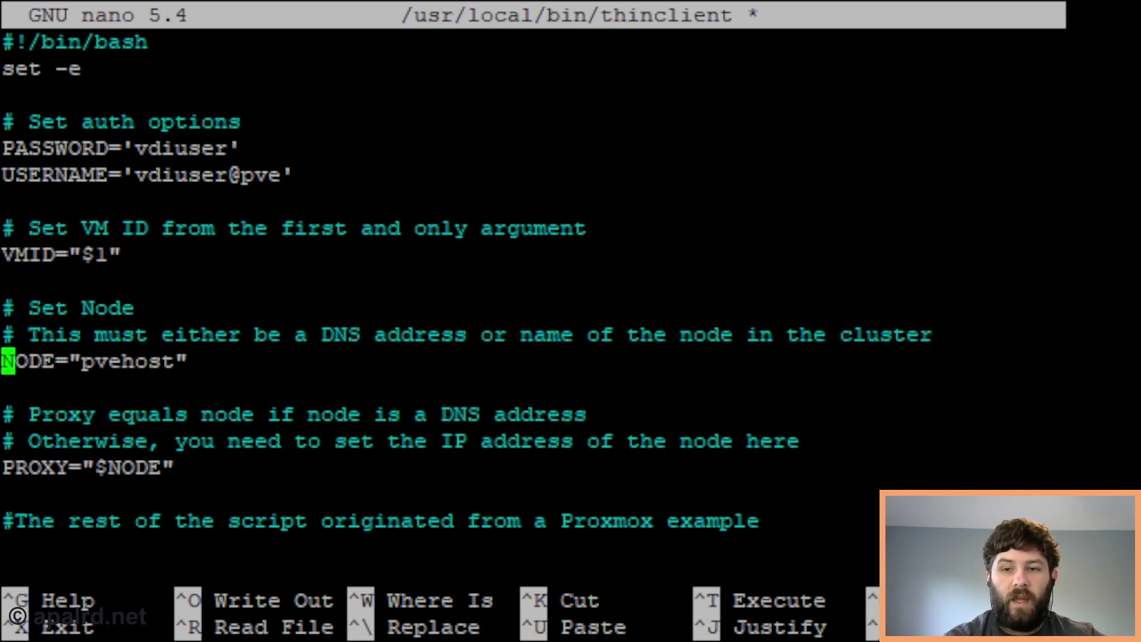
pyautogui.press('Down')
pyautogui.press('Down')
pyautogui.press('Down')
pyautogui.press('Down')
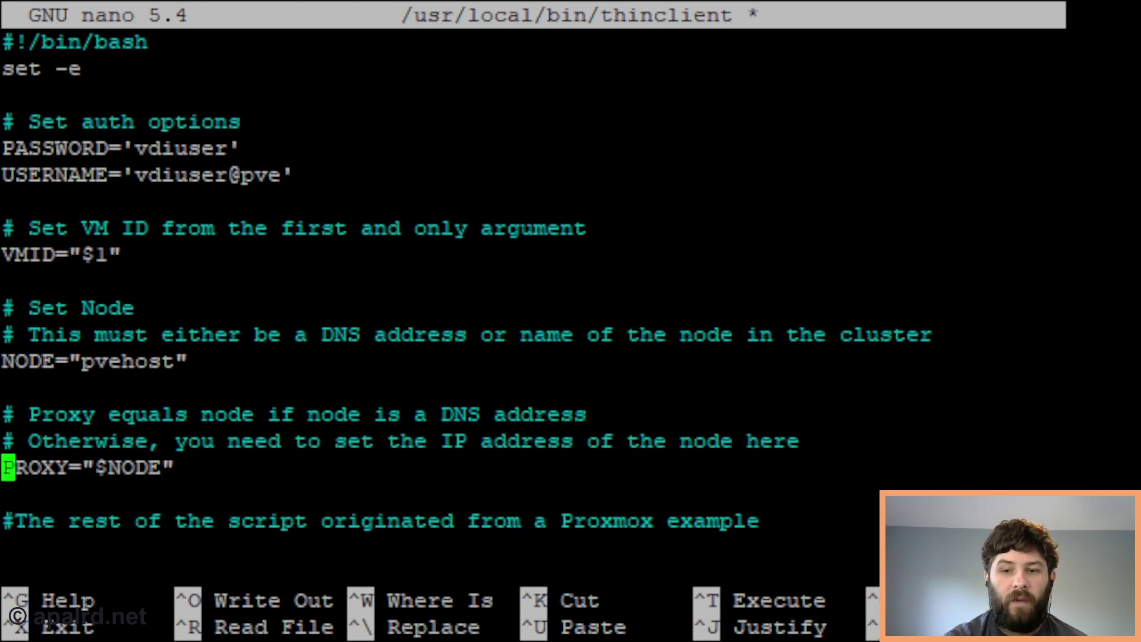
pyautogui.press('Up')
pyautogui.press('Up')
pyautogui.press('Up')
pyautogui.press('Up')
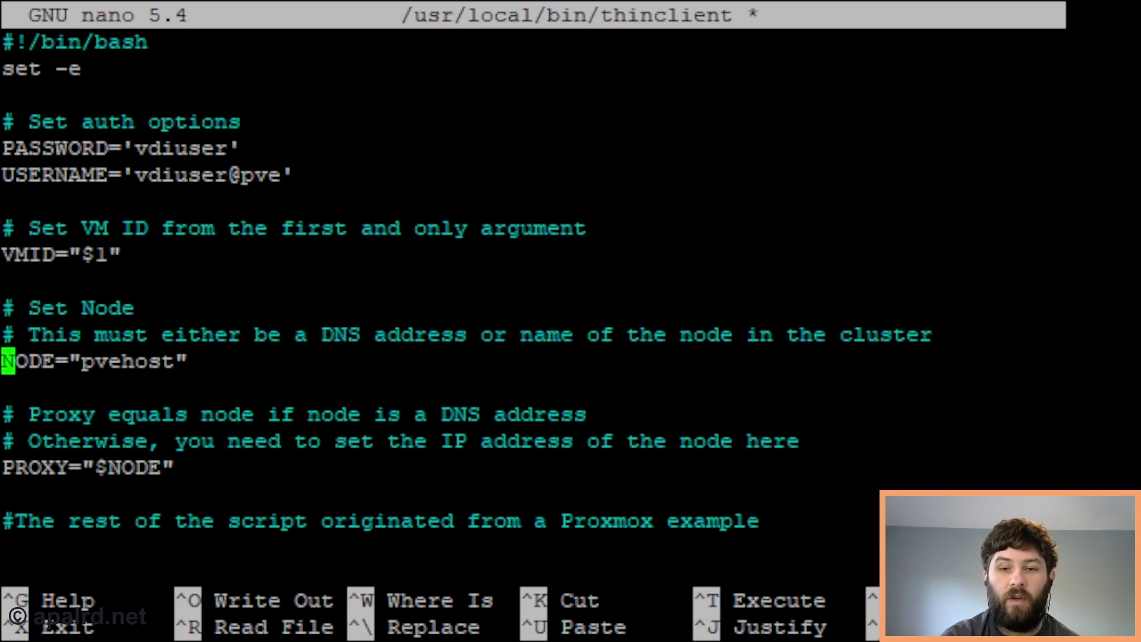
pyautogui.press('Down')
pyautogui.press('Down')
pyautogui.press('Down')
pyautogui.press('Down')
pyautogui.press('Down')
pyautogui.press('Down')
pyautogui.press('Down')
pyautogui.press('Down')
pyautogui.press('Down')
pyautogui.press('Down')
pyautogui.press('Down')
pyautogui.press('Down')
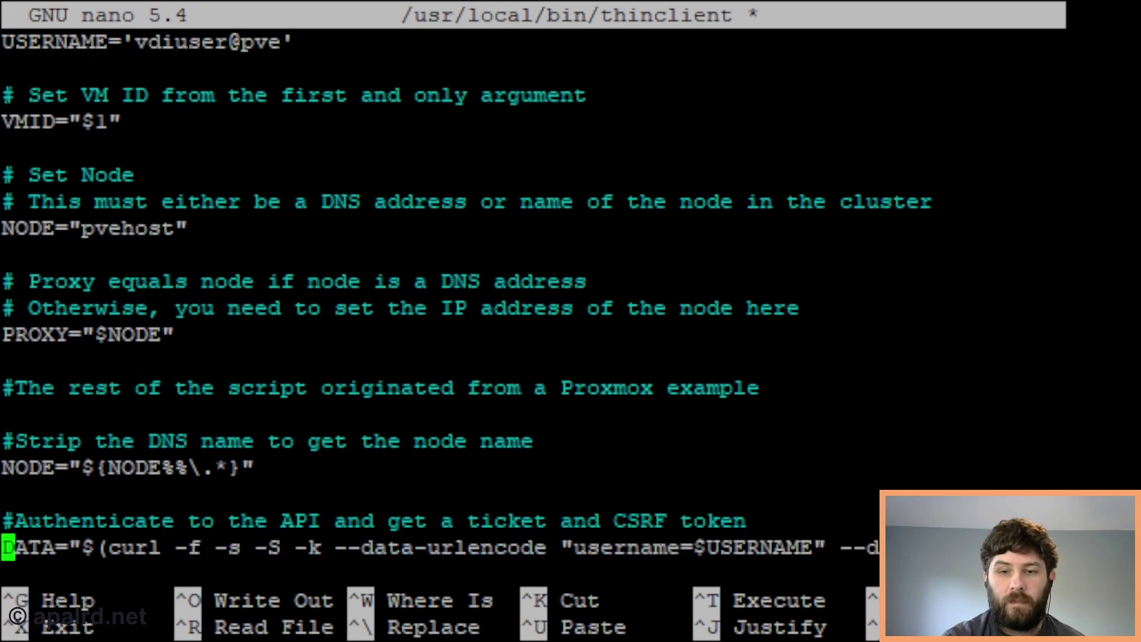
# - Step through the SPICE curl request, remote-viewer launch and killall lxsession lines to the script's end
pyautogui.press('Down')
pyautogui.press('Down')
pyautogui.press('Down')
pyautogui.press('Down')
pyautogui.press('Down')
pyautogui.press('Down')
pyautogui.press('Down')
pyautogui.press('Down')
pyautogui.press('Down')
pyautogui.press('Down')
pyautogui.press('Down')
pyautogui.press('Down')
pyautogui.press('Down')
pyautogui.press('Down')
pyautogui.press('Down')
pyautogui.press('Down')
pyautogui.press('Down')
pyautogui.press('Down')
pyautogui.press('Down')
pyautogui.press('Down')
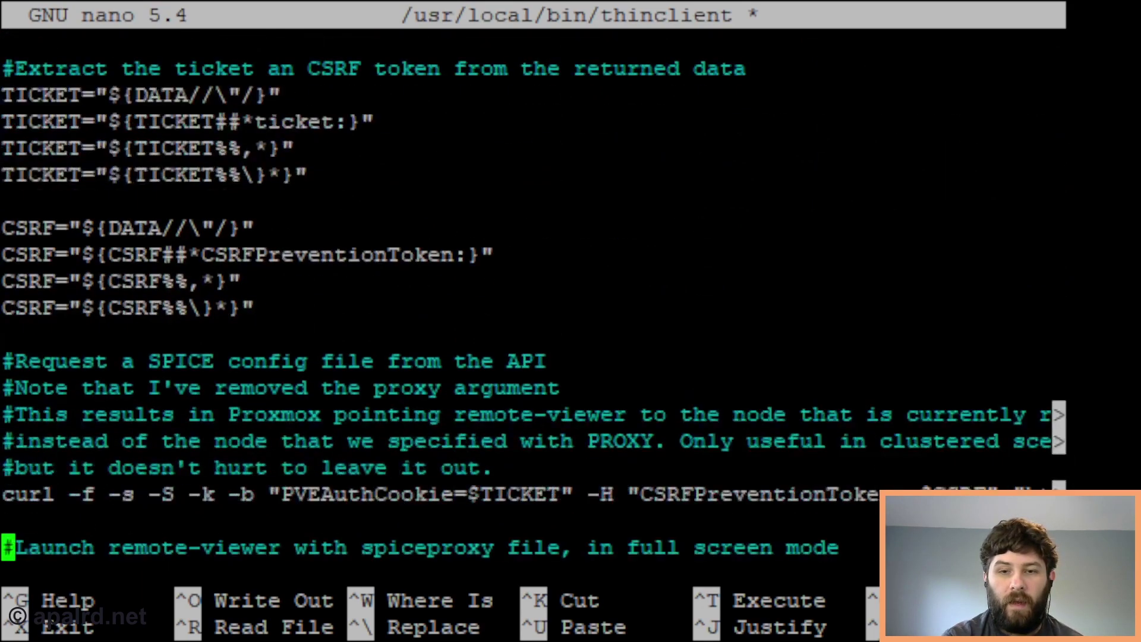
pyautogui.press('Down')
pyautogui.press('Down')
pyautogui.press('Up')
pyautogui.press('Up')
pyautogui.press('Up')
pyautogui.press('Up')
pyautogui.press('Down')
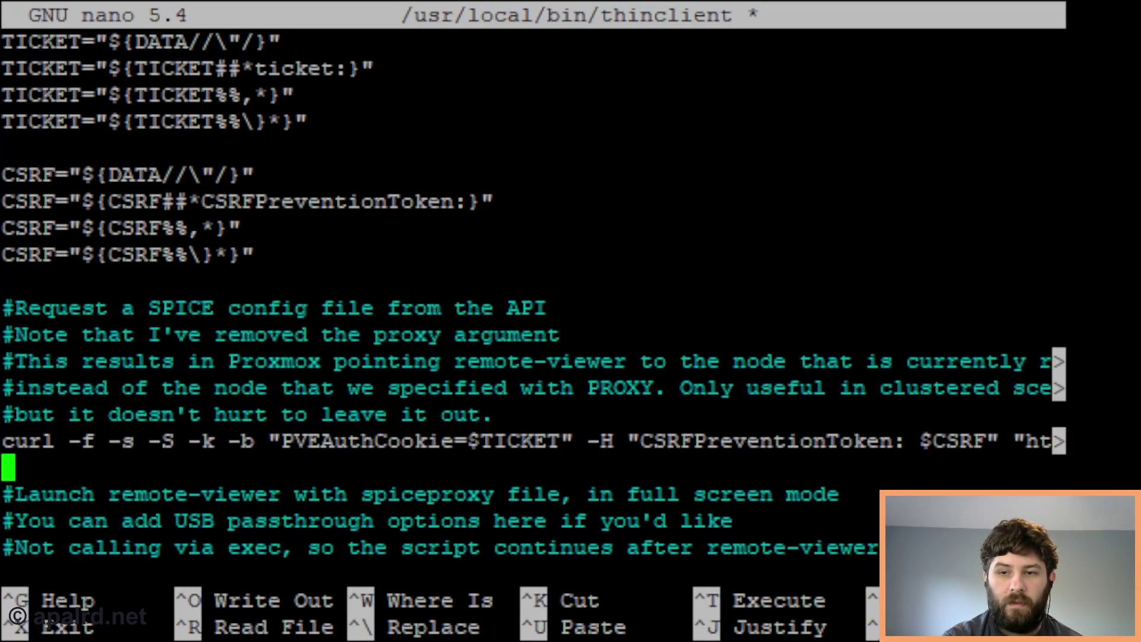
pyautogui.press('Down')
pyautogui.press('Down')
pyautogui.press('Down')
pyautogui.press('Down')
pyautogui.press('Down')
pyautogui.press('Down')
pyautogui.press('Up')
pyautogui.press('Up')
pyautogui.press('Up')
pyautogui.press('Up')
pyautogui.press('Up')
pyautogui.press('Up')
pyautogui.press('Up')
pyautogui.press('Up')
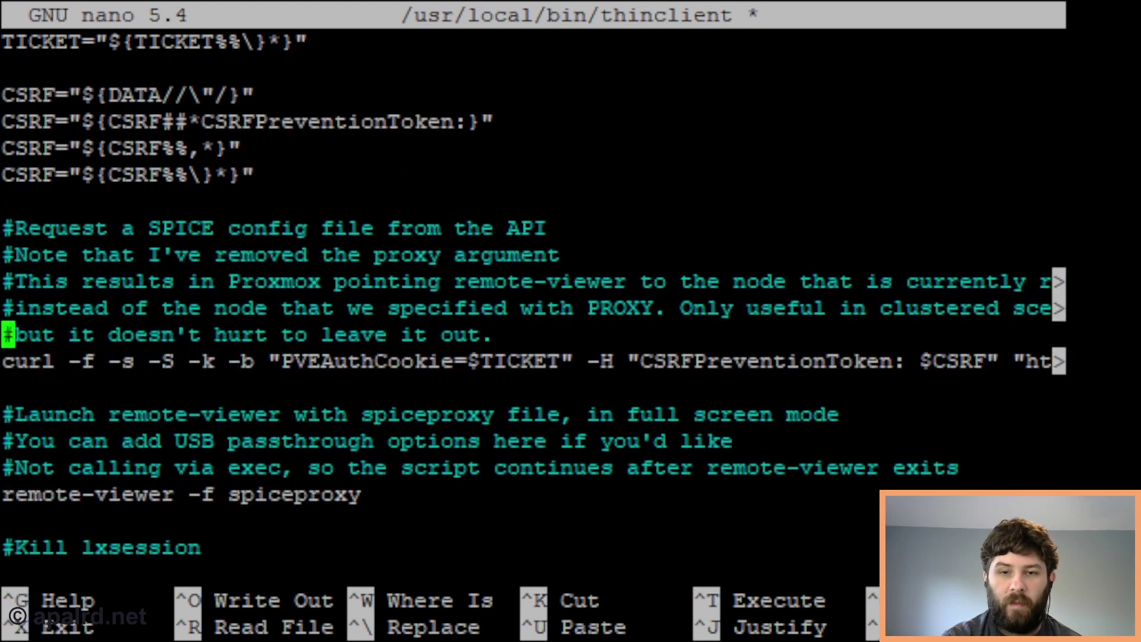
pyautogui.press('Down')
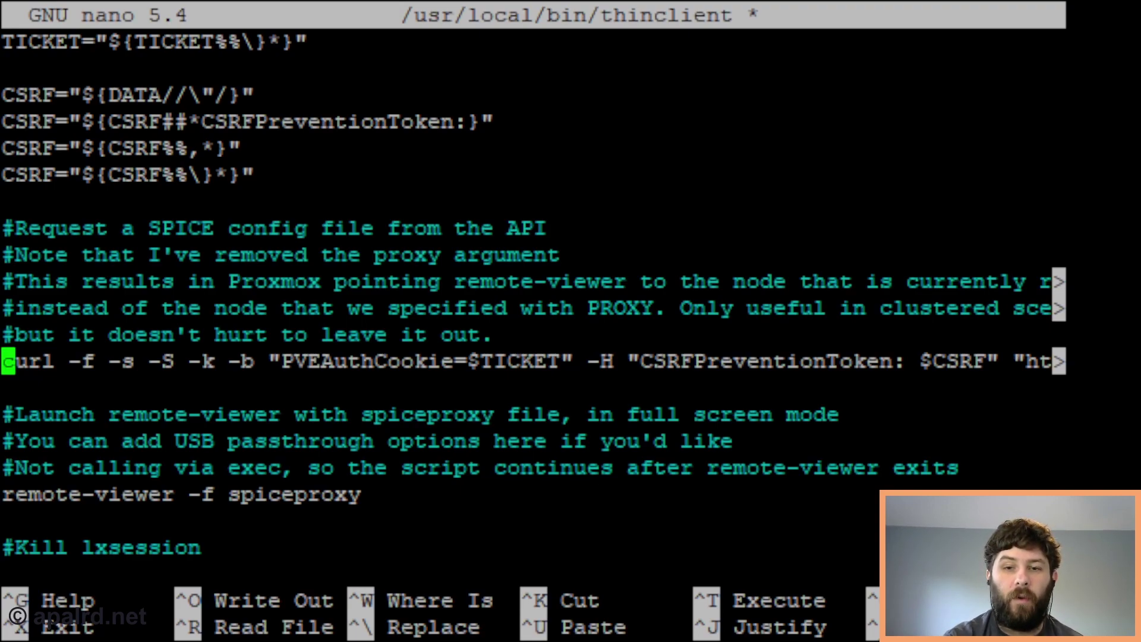
pyautogui.press('Down')
pyautogui.press('Down')
pyautogui.press('Down')
pyautogui.press('Down')
pyautogui.press('Down')
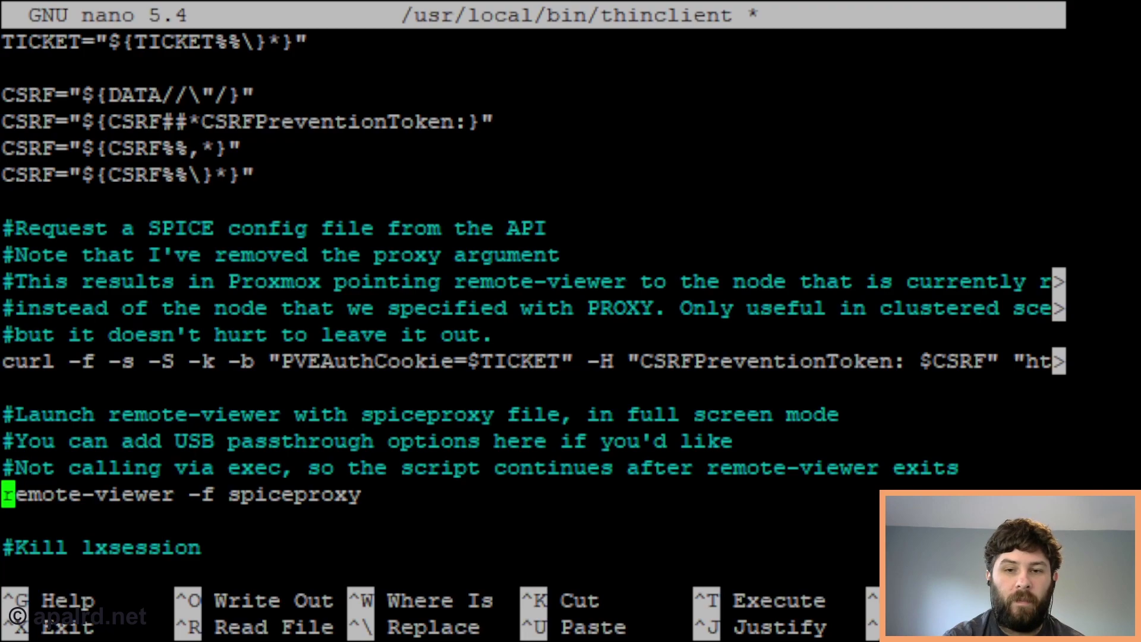
pyautogui.press('Down')
pyautogui.press('Down')
pyautogui.press('Down')
pyautogui.press('Down')
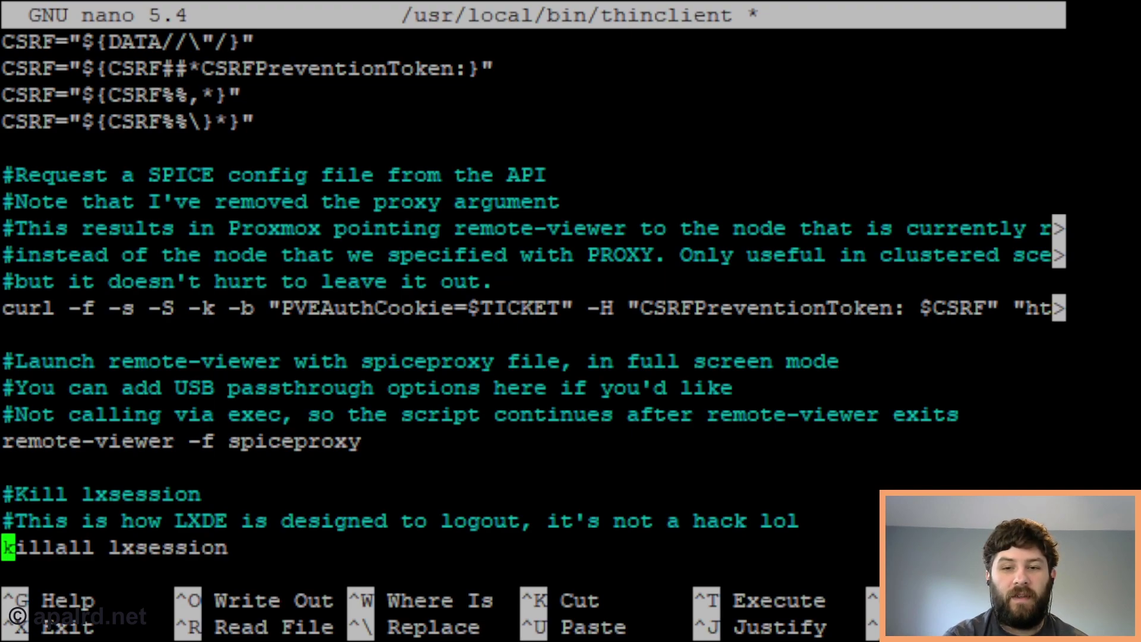
pyautogui.press('Down')
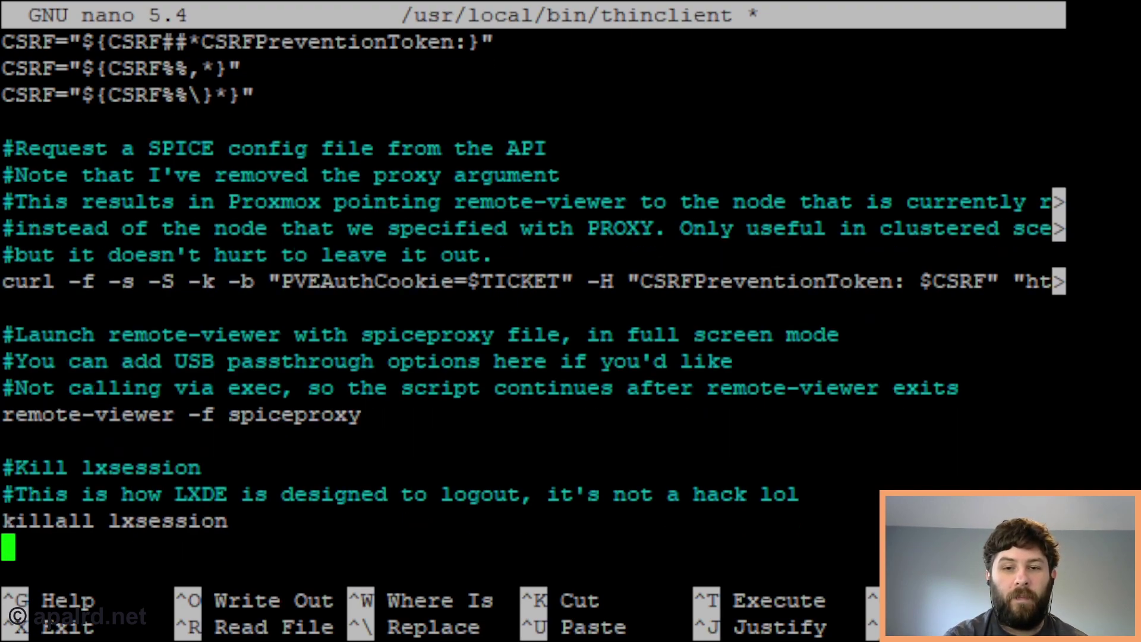
# - Save the thinclient script under its existing name and exit nano
pyautogui.hotkey('ctrl', 'x')
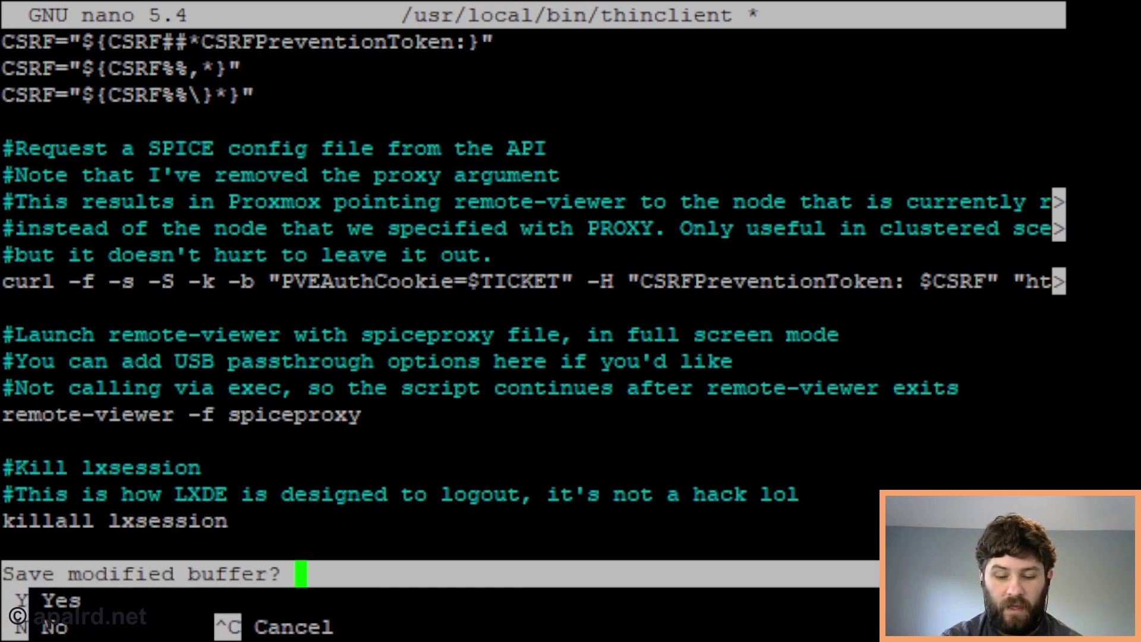
pyautogui.press('y')
pyautogui.press('Return')
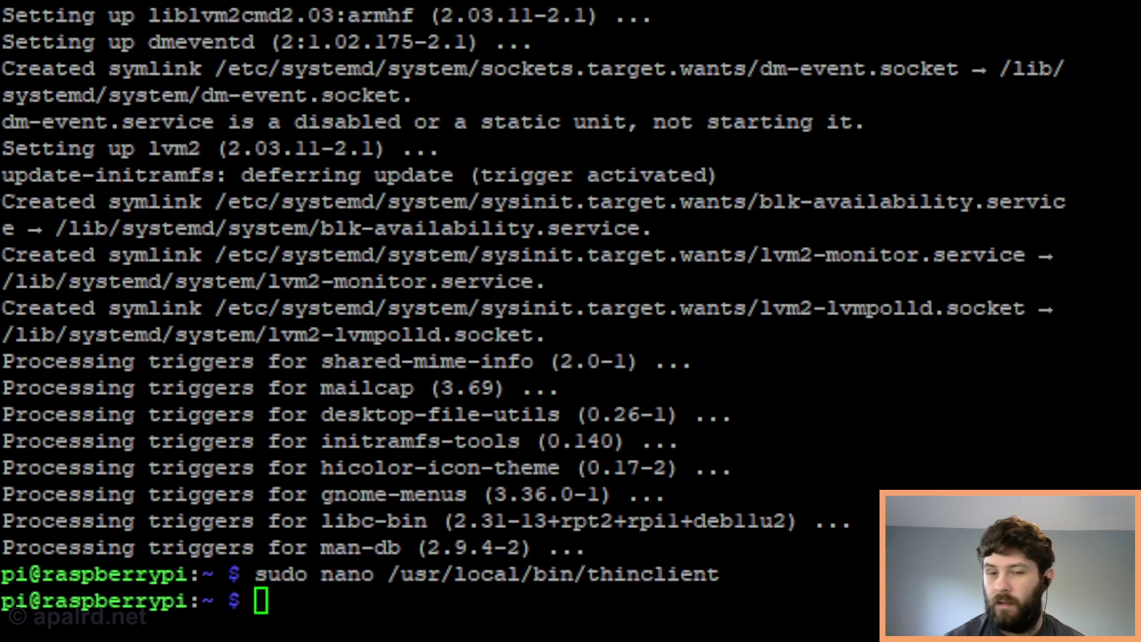
# - Make the script executable with 'sudo chmod +x /usr/local/bin/thinclient'
pyautogui.hotkey('ctrl', 'shift', 'v')
pyautogui.press('Return')
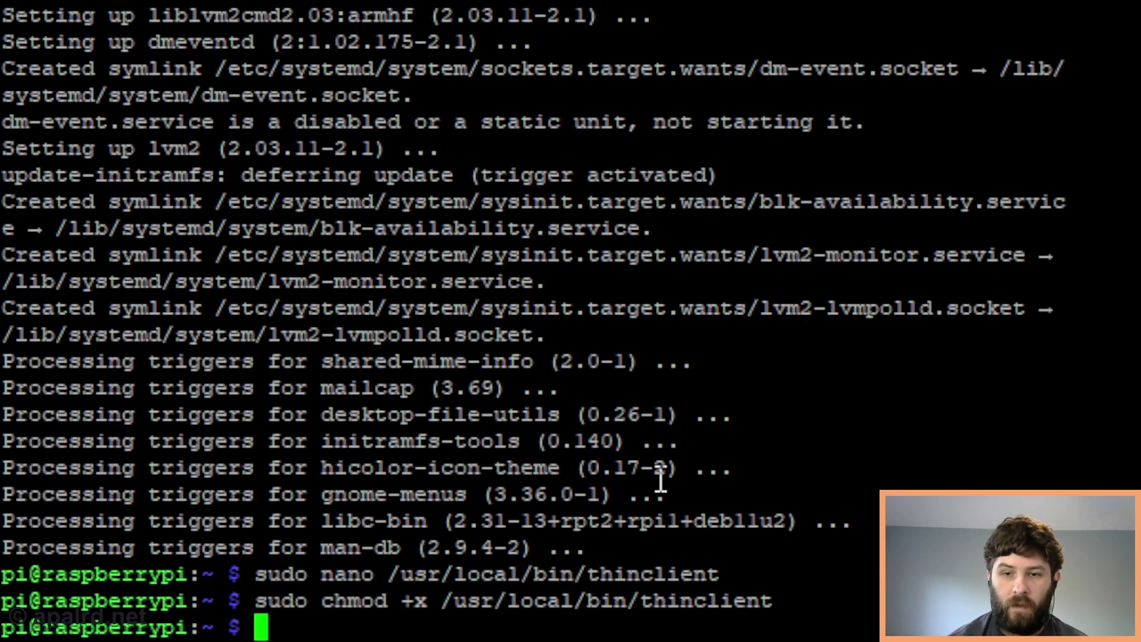
pyautogui.moveTo(782, 599); pyautogui.dragTo(440, 603)
pyautogui.click(440, 603)
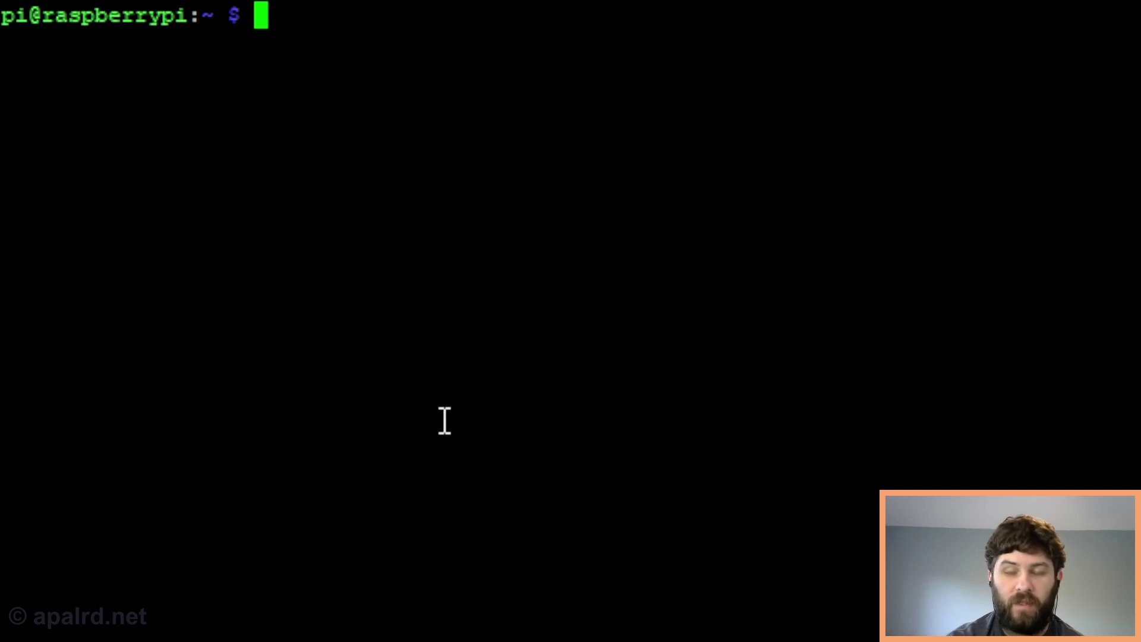
# - Create the vdiubuntu user with 'sudo adduser vdiubuntu' and set its password
pyautogui.write('sudo ')
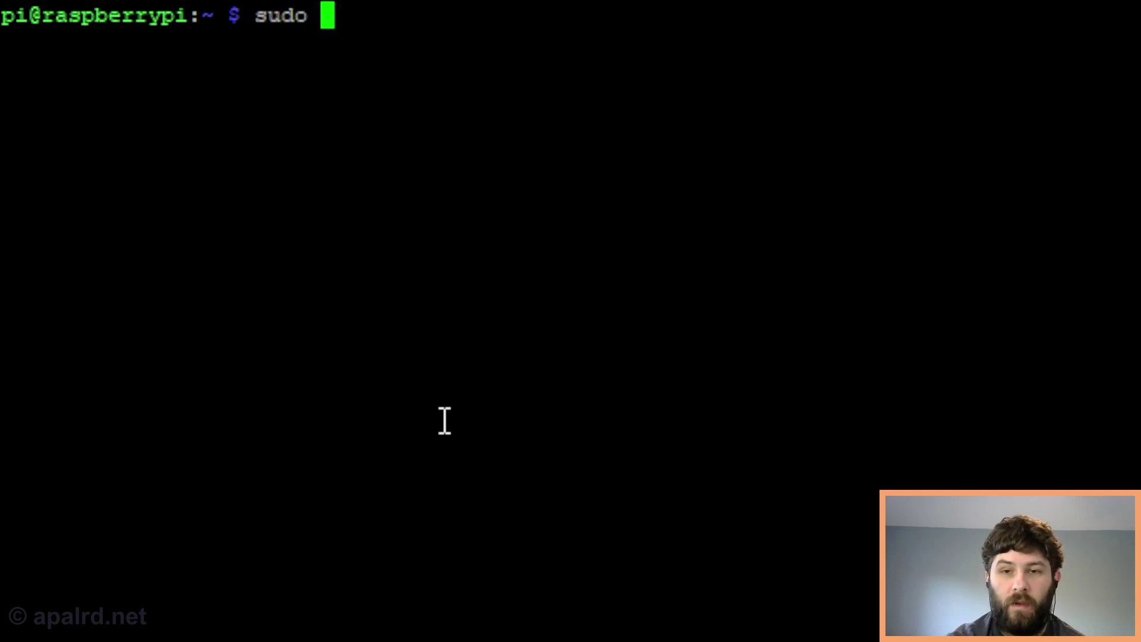
pyautogui.write('adduser vdiubuntu')
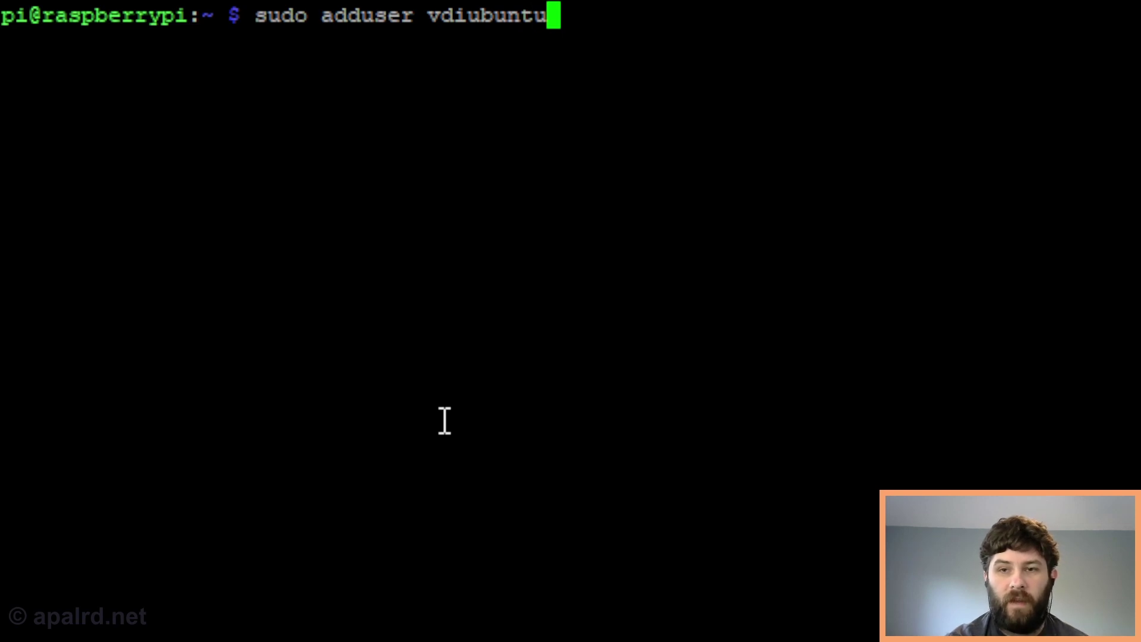
pyautogui.press('Return')
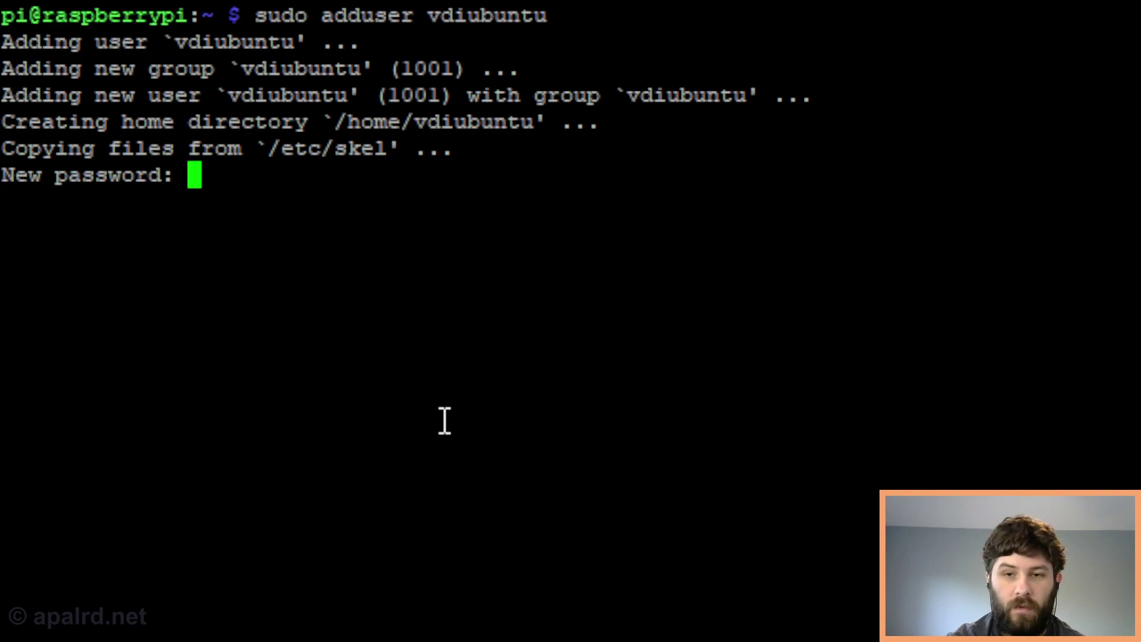
pyautogui.press('Return')
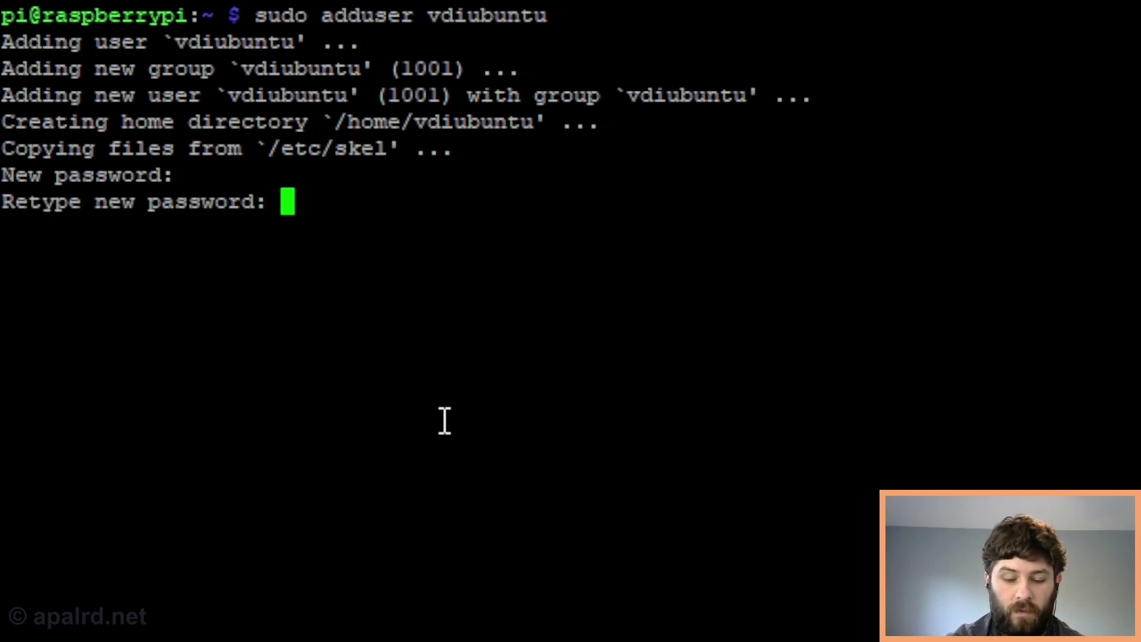
pyautogui.press('Return')
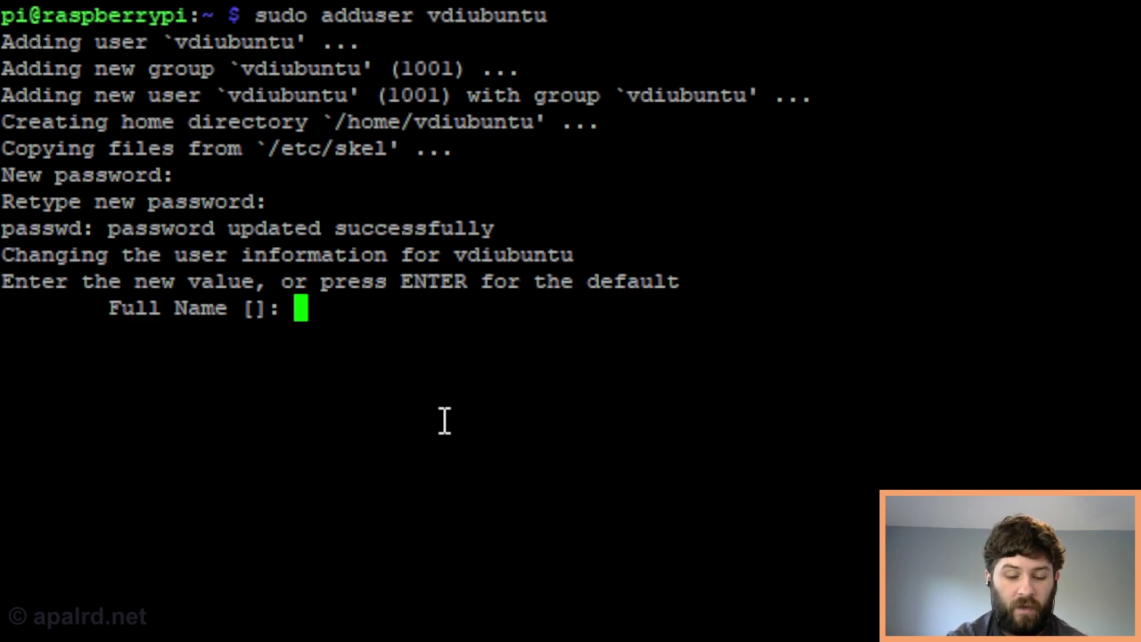
# - Enter the full name 'Uubuntu Desktop VM', leave other details blank, and confirm with Y
pyautogui.write('Uubunt')
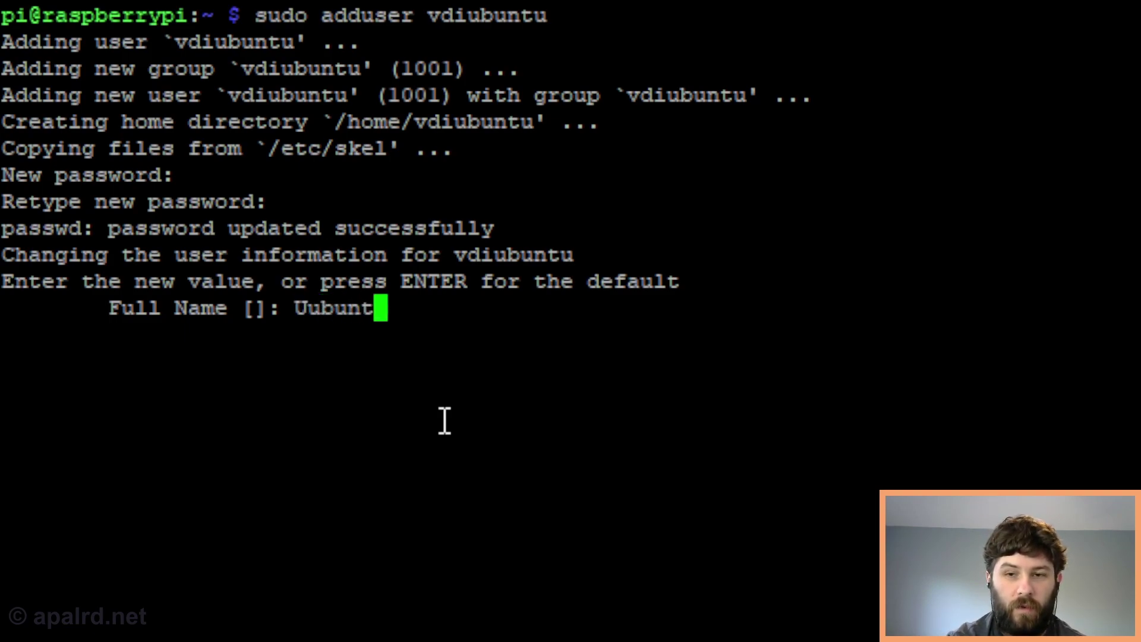
pyautogui.write('u Desktop VM')
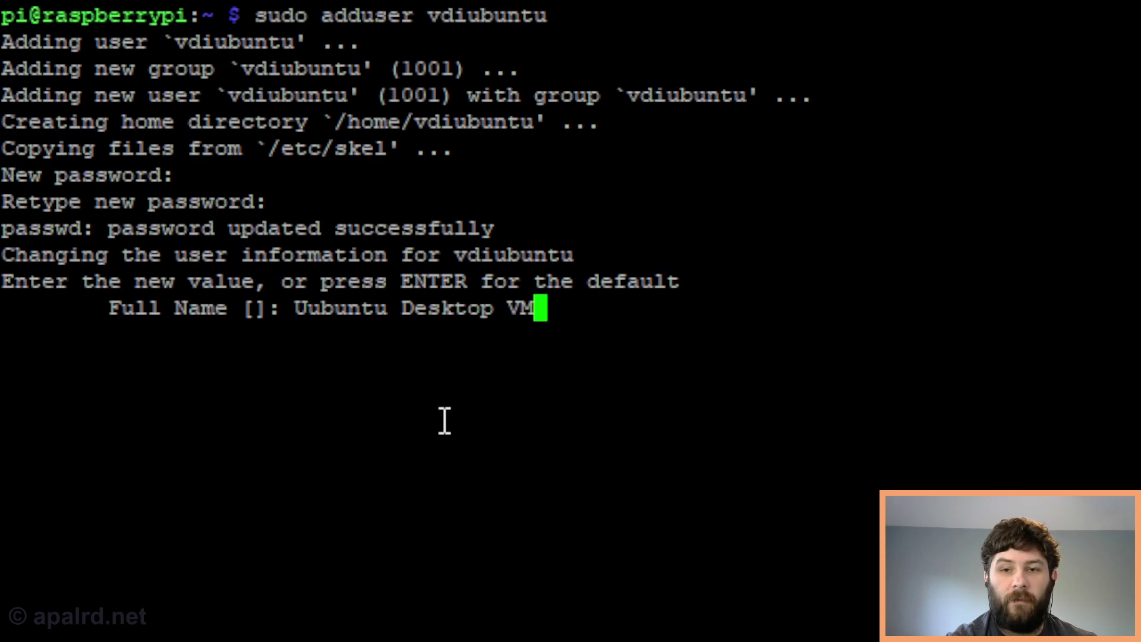
pyautogui.press('Return')
pyautogui.press('Return')
pyautogui.press('Return')
pyautogui.press('Return')
pyautogui.press('Return')
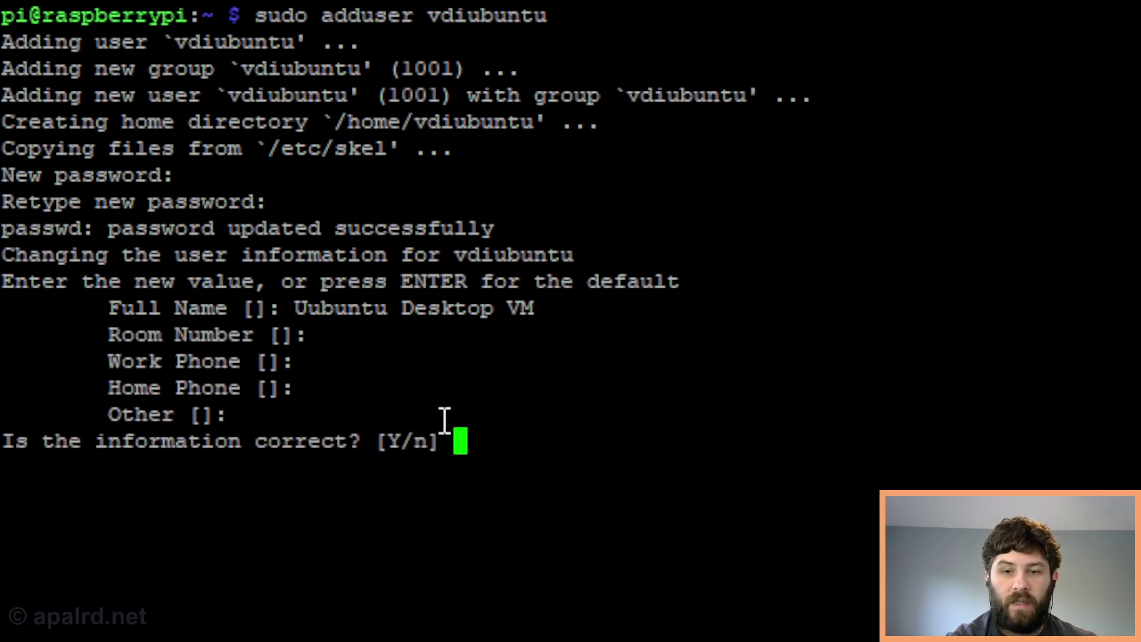
pyautogui.write('Y')
pyautogui.press('Return')
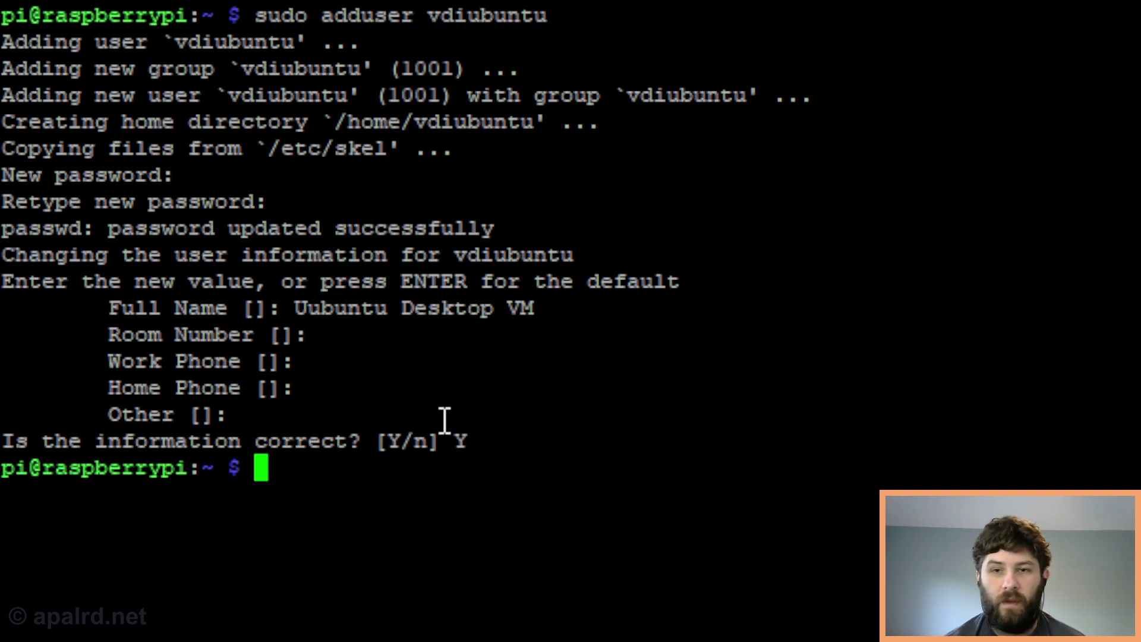
# - Give vdiwindows the full name 'Windows 10 with GPU', skip other details and confirm with Y
pyautogui.write('sudo adduser vdiwindows')
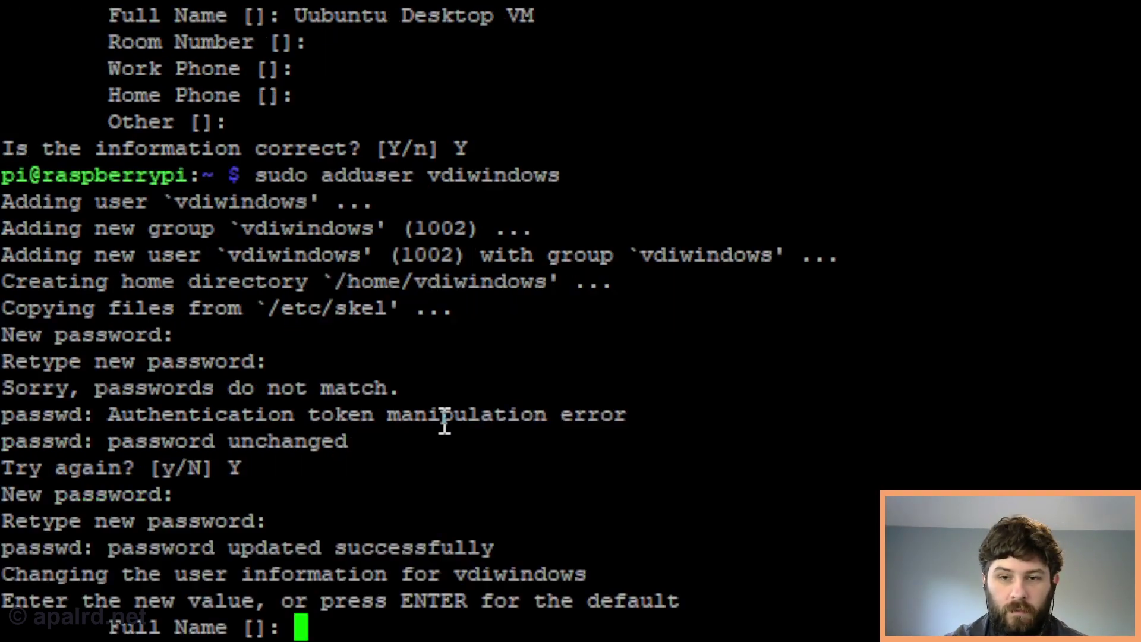
pyautogui.write('Windo')
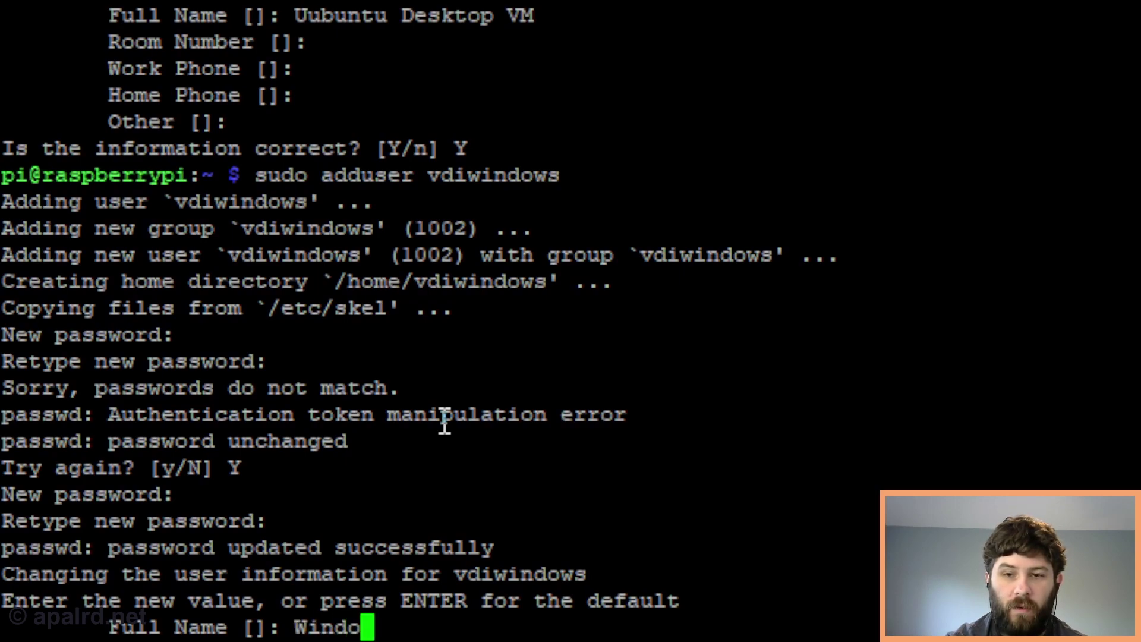
pyautogui.write('ws 10 with GPU')
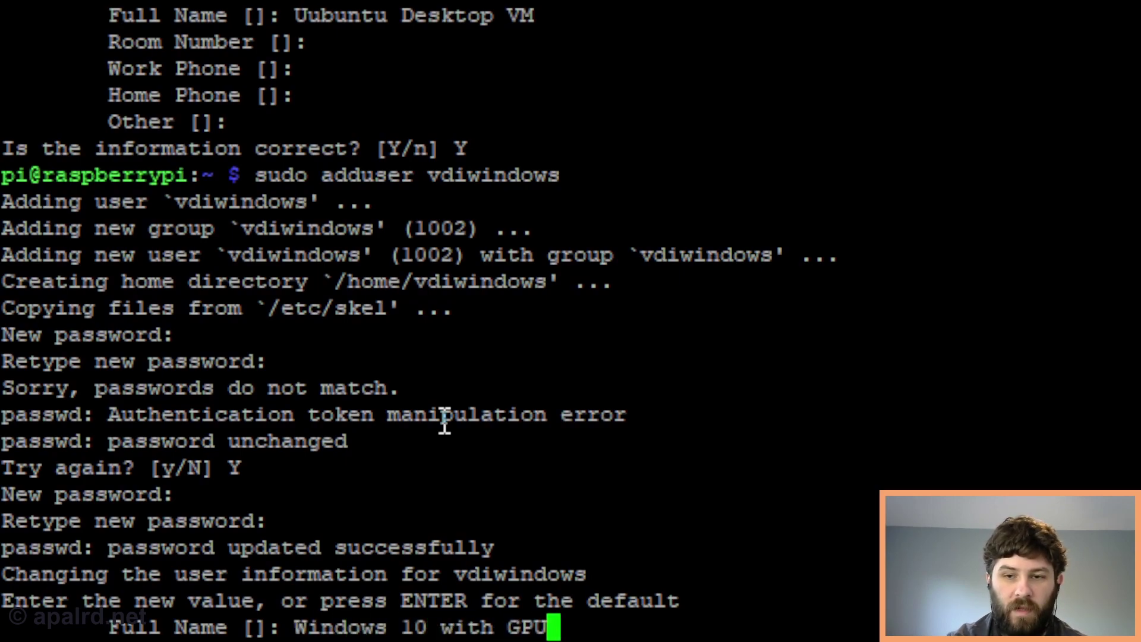
pyautogui.press('Return')
pyautogui.press('Return')
pyautogui.press('Return')
pyautogui.press('Return')
pyautogui.press('Return')
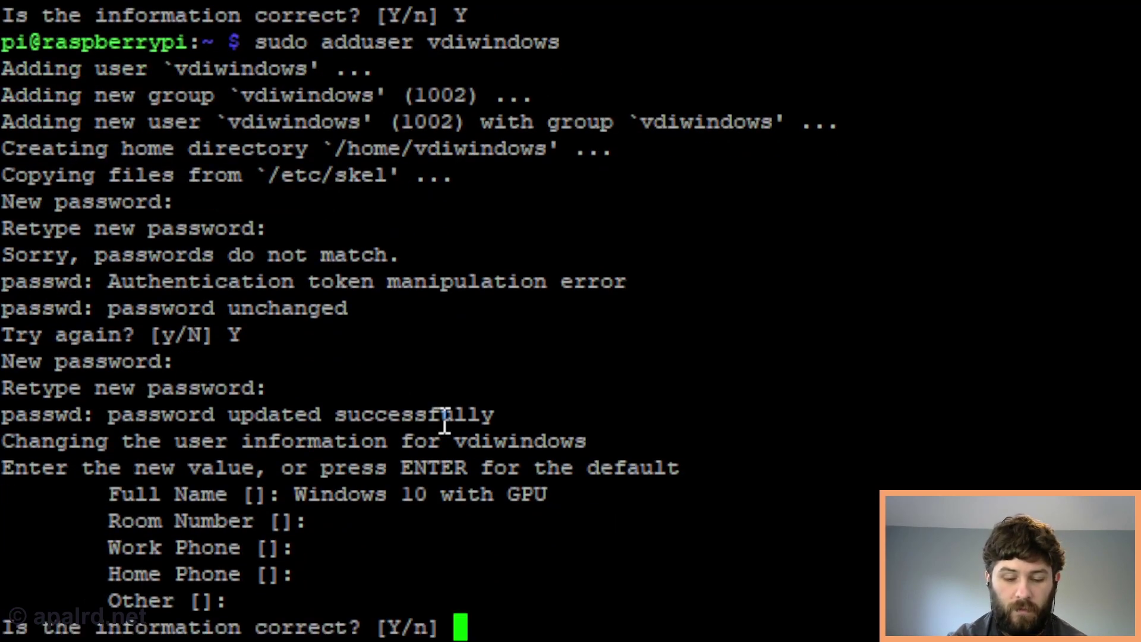
pyautogui.write('Y')
pyautogui.press('Return')
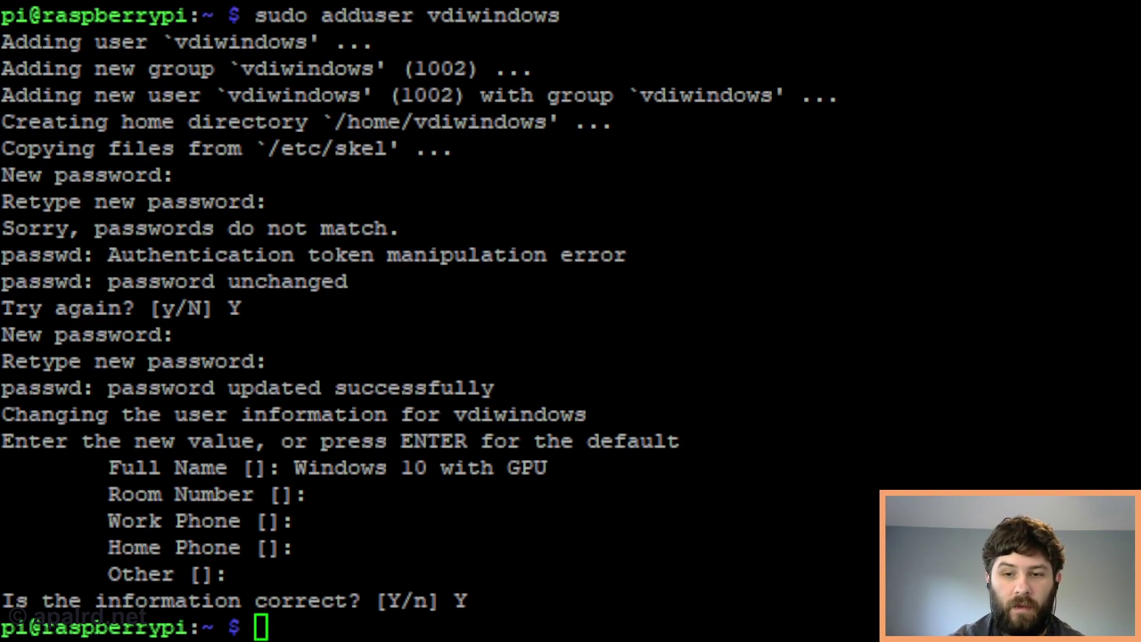
# - Add 'auth sufficient pam_succeed_if.so user ingroup nopasswdlogin' as line 2 of /etc/pam.d/lightdm and exit nano
pyautogui.write('sudo nano ')
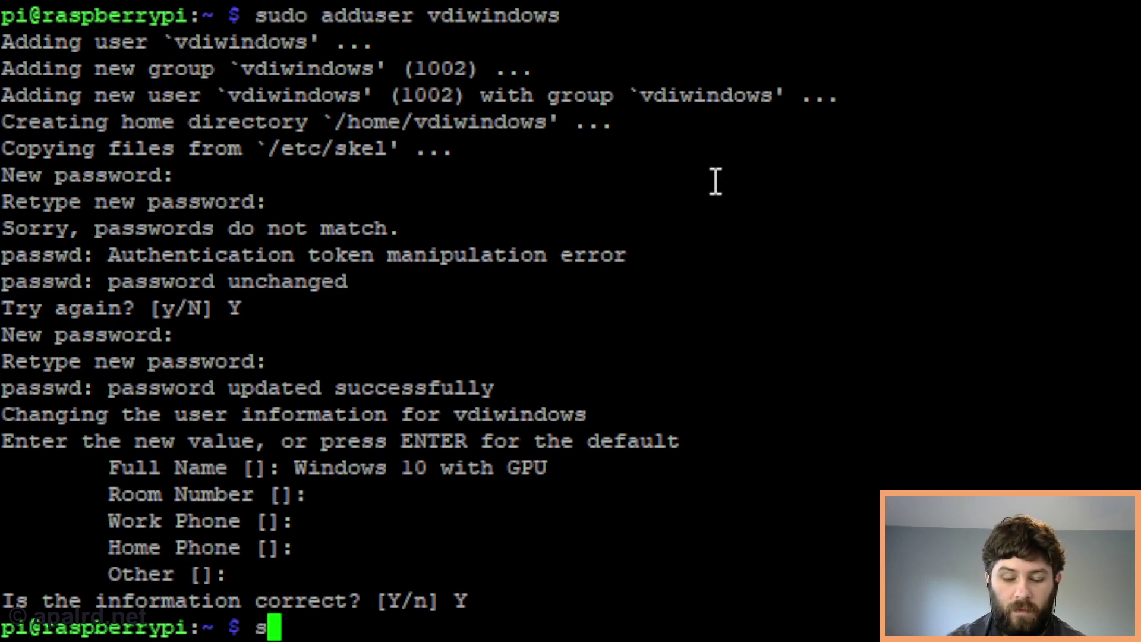
pyautogui.write('/etc/pam')
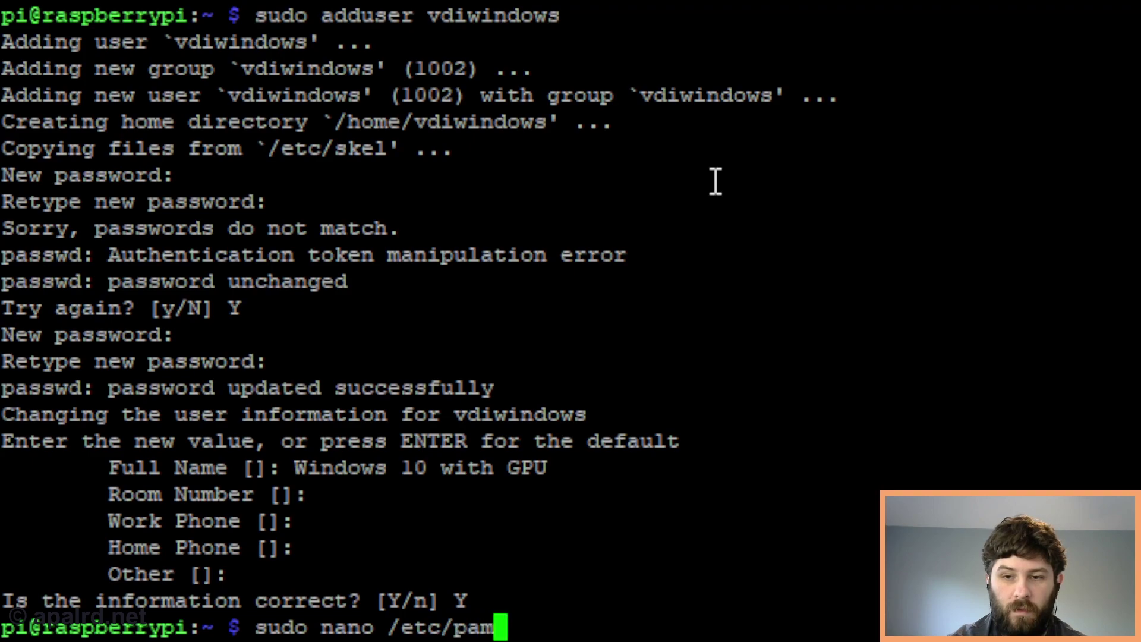
pyautogui.write('.d/lightdm')
pyautogui.press('Return')
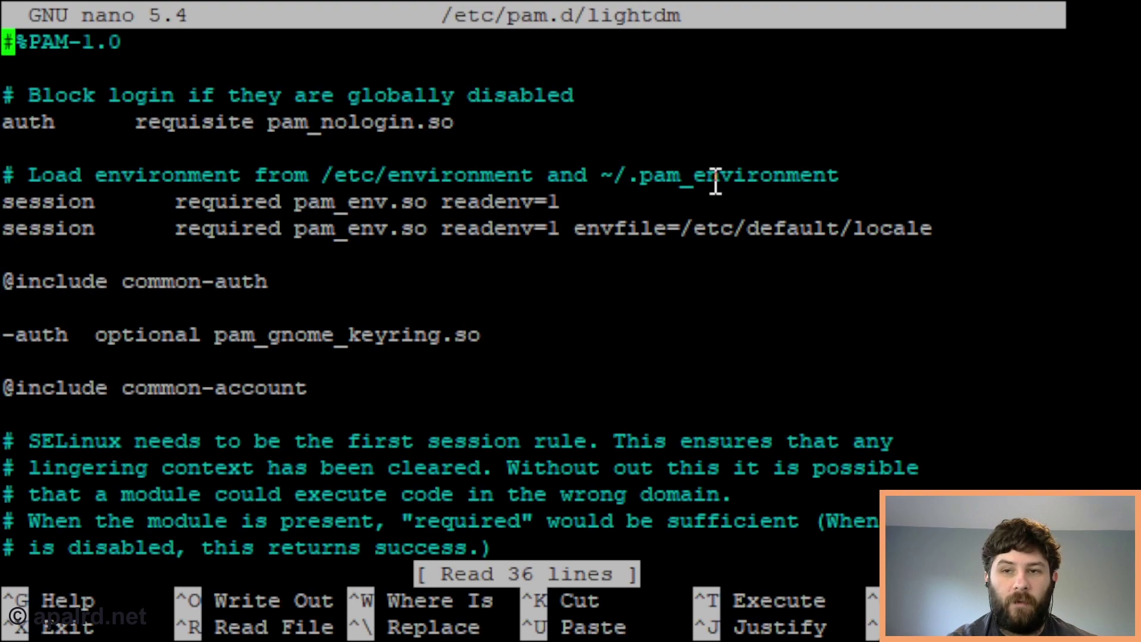
pyautogui.press('Down')
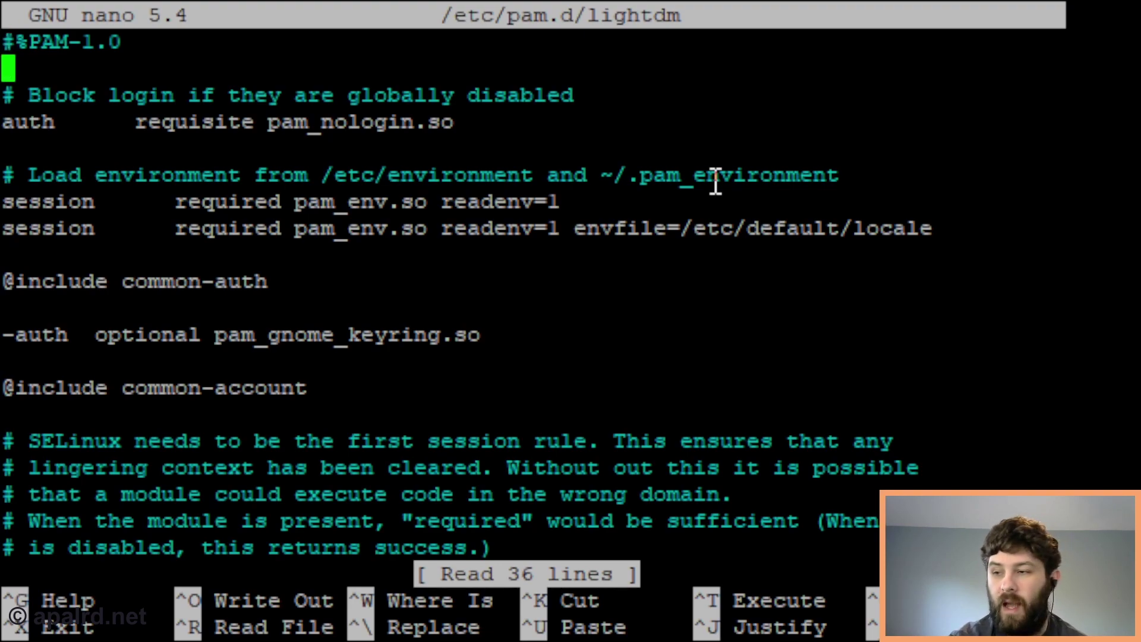
pyautogui.write('auth')
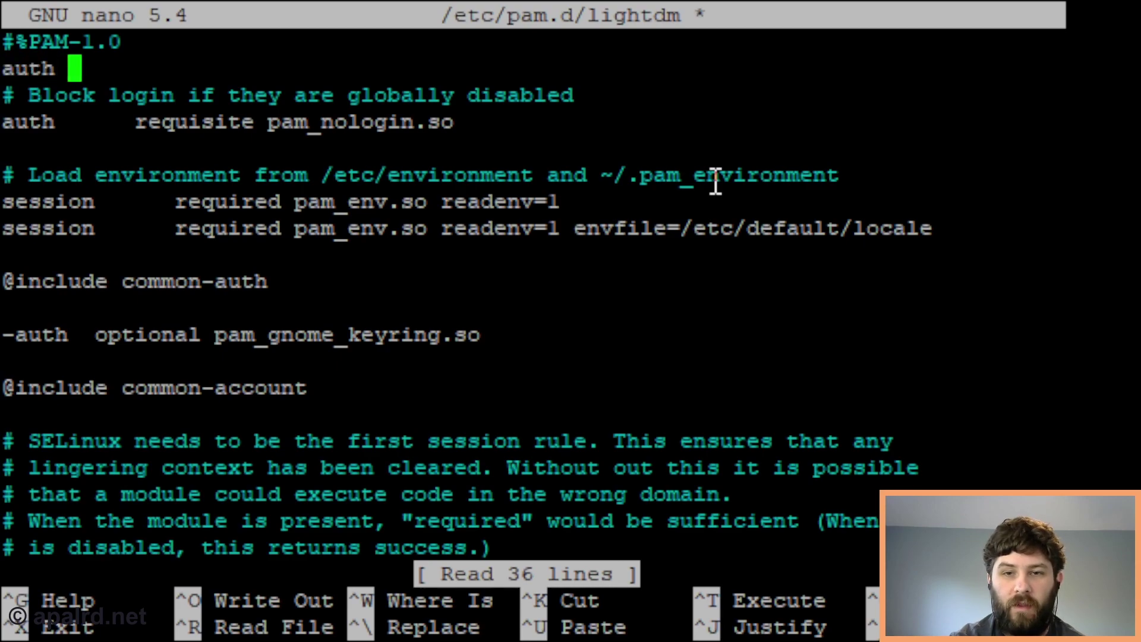
pyautogui.press('Tab')
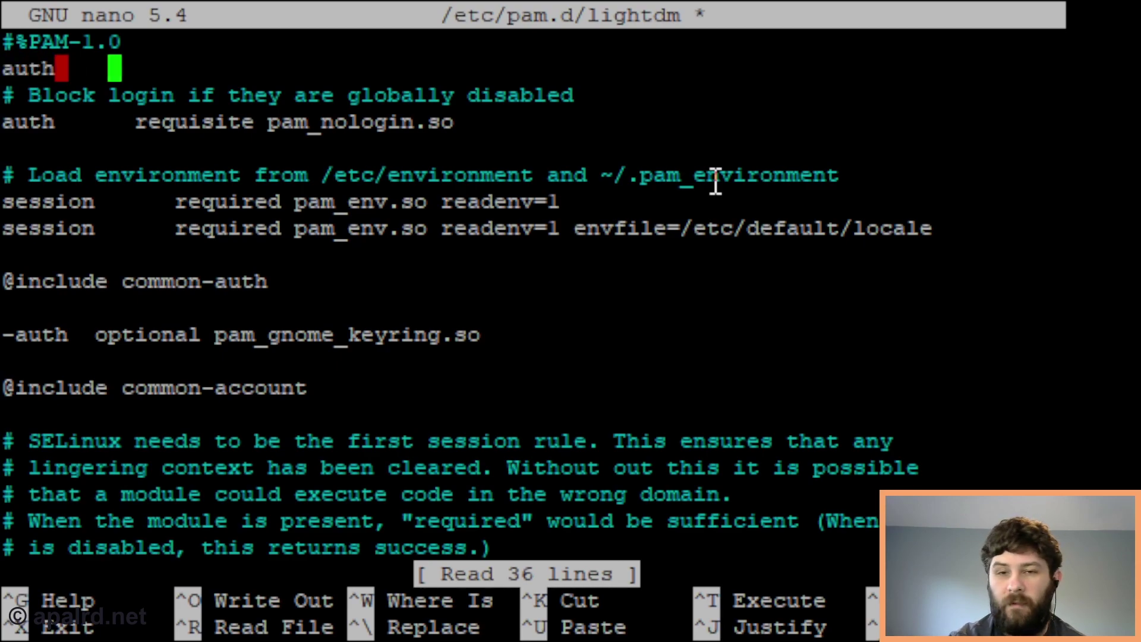
pyautogui.write('sufficient ')
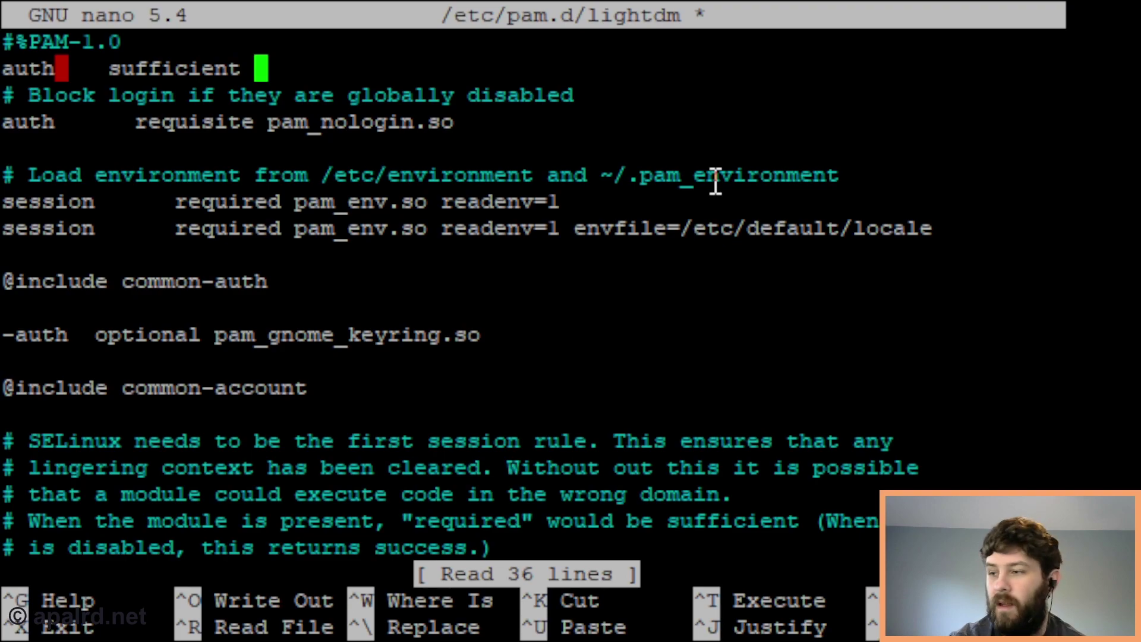
pyautogui.write('pa')
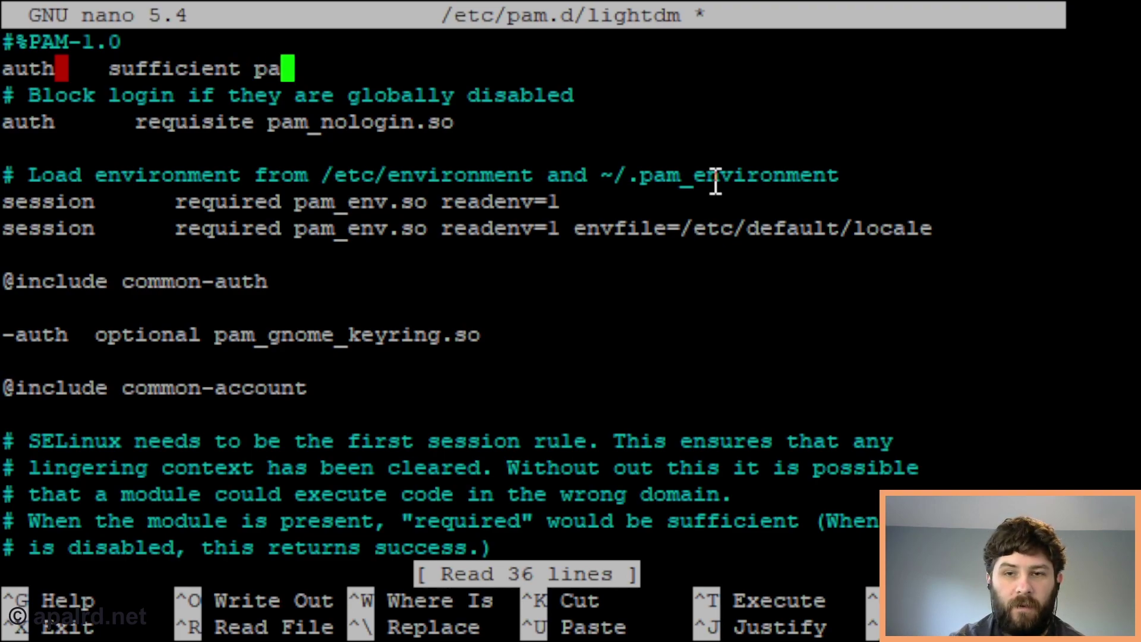
pyautogui.write('m_succeed_if')
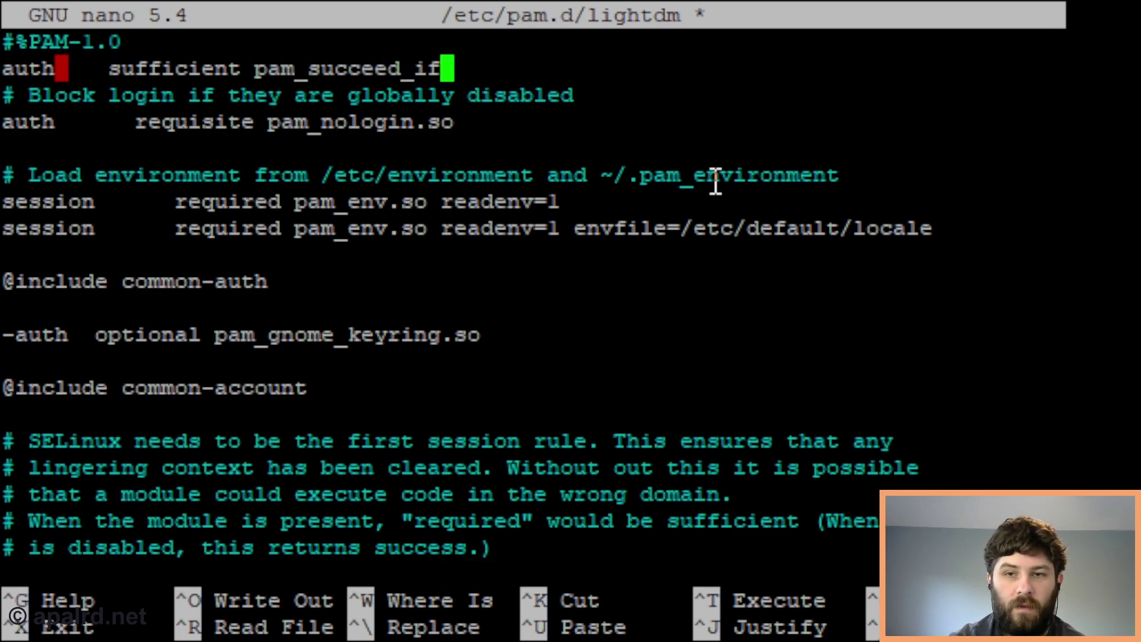
pyautogui.write('.so user')
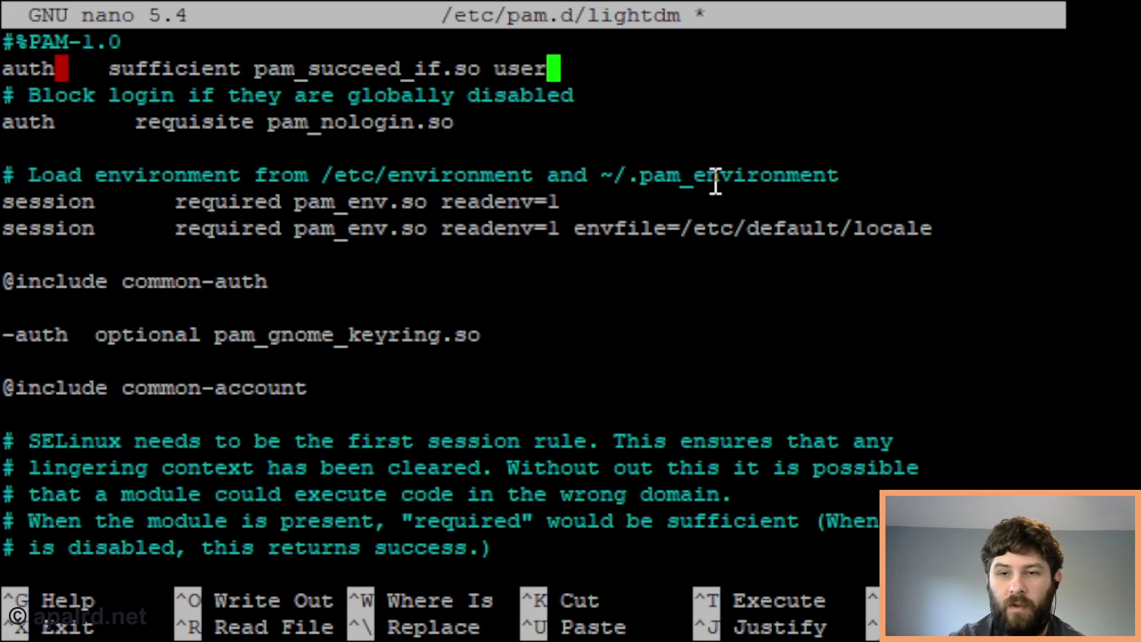
pyautogui.write(' ingroup no')
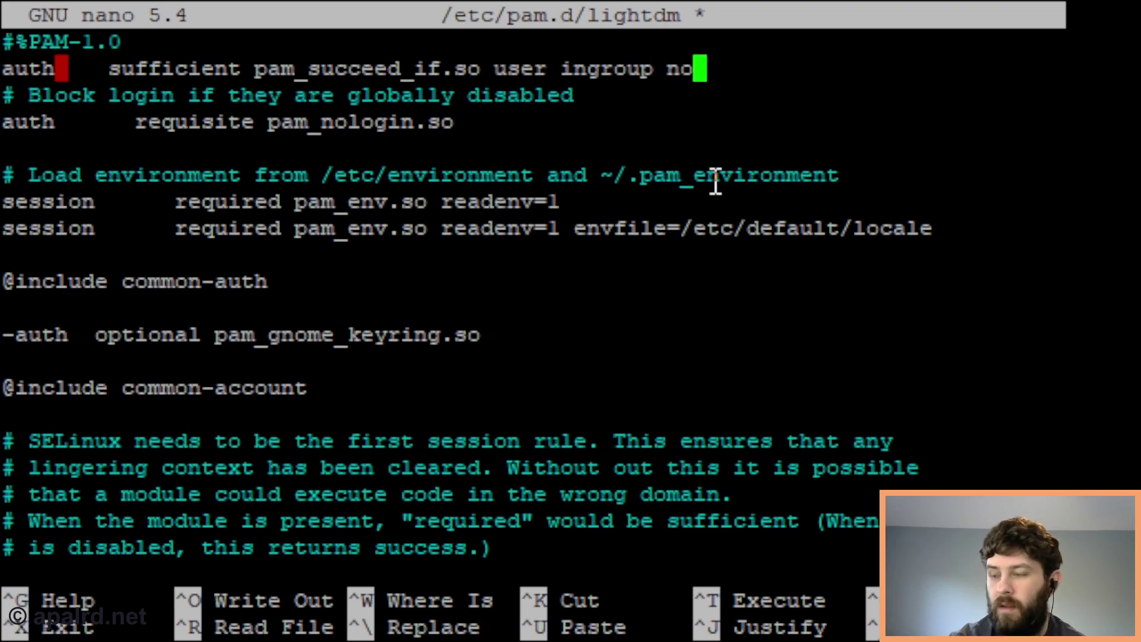
pyautogui.write('passwdlogin')
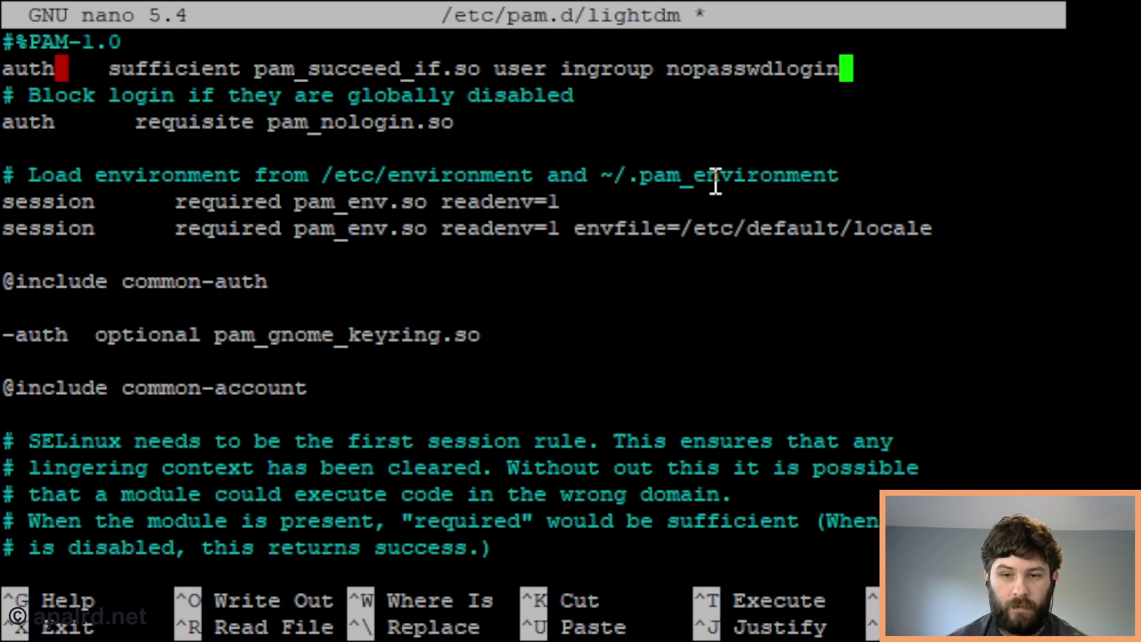
pyautogui.hotkey('ctrl', 'x')
# - Save the edited file, create the nopasswdlogin system group, and add vdiubuntu to it
pyautogui.press('y')
pyautogui.press('Return')
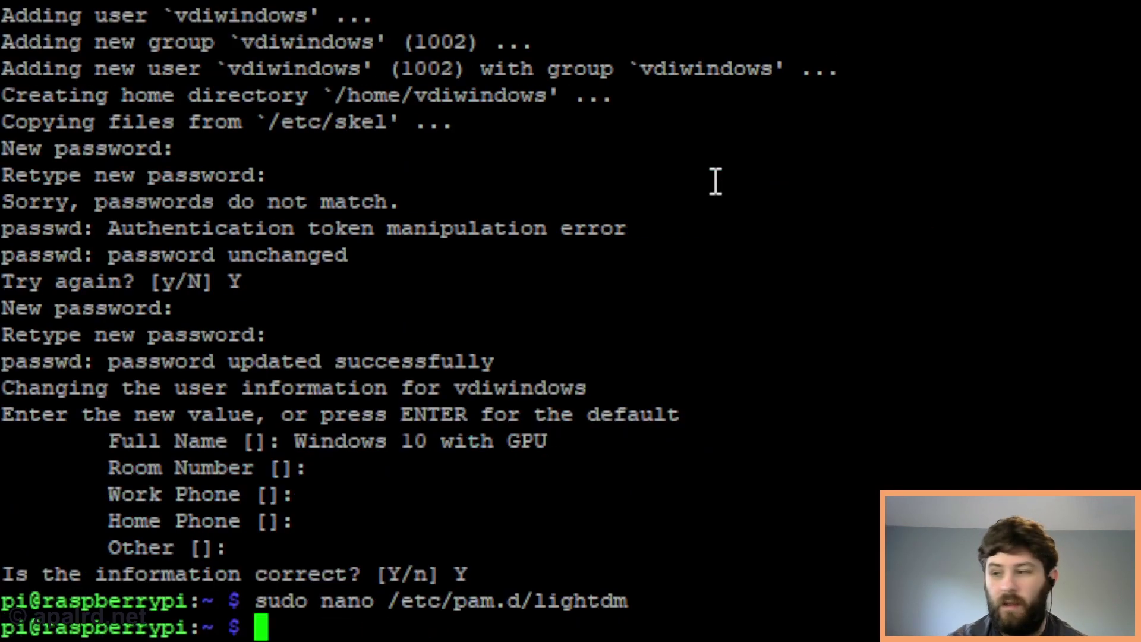
pyautogui.write('sudo g')
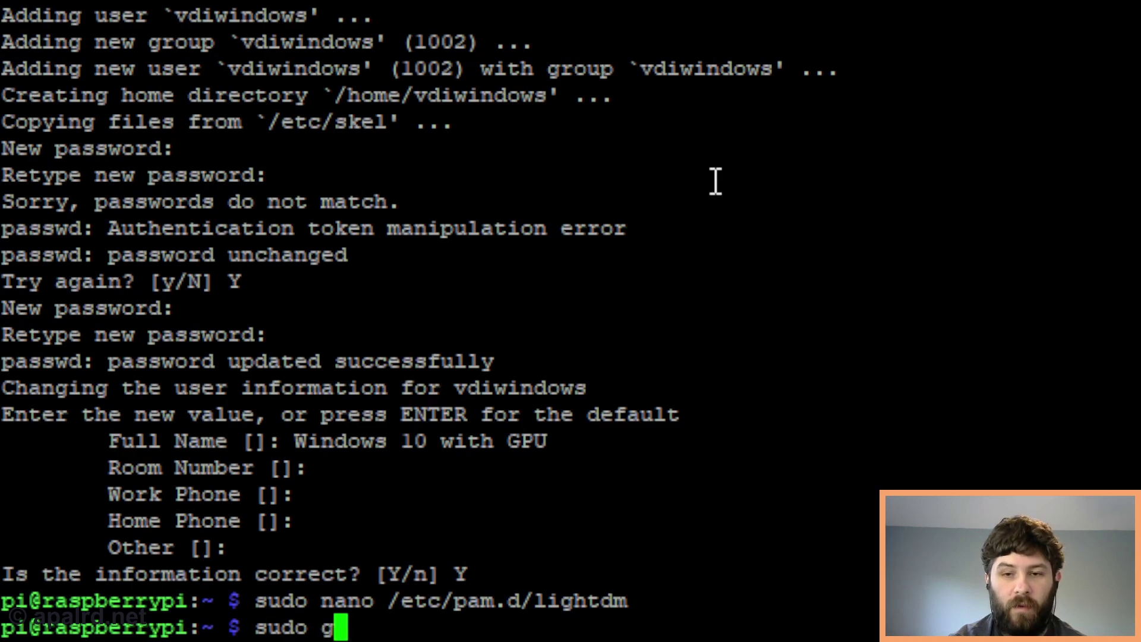
pyautogui.write('roupadd -r no')
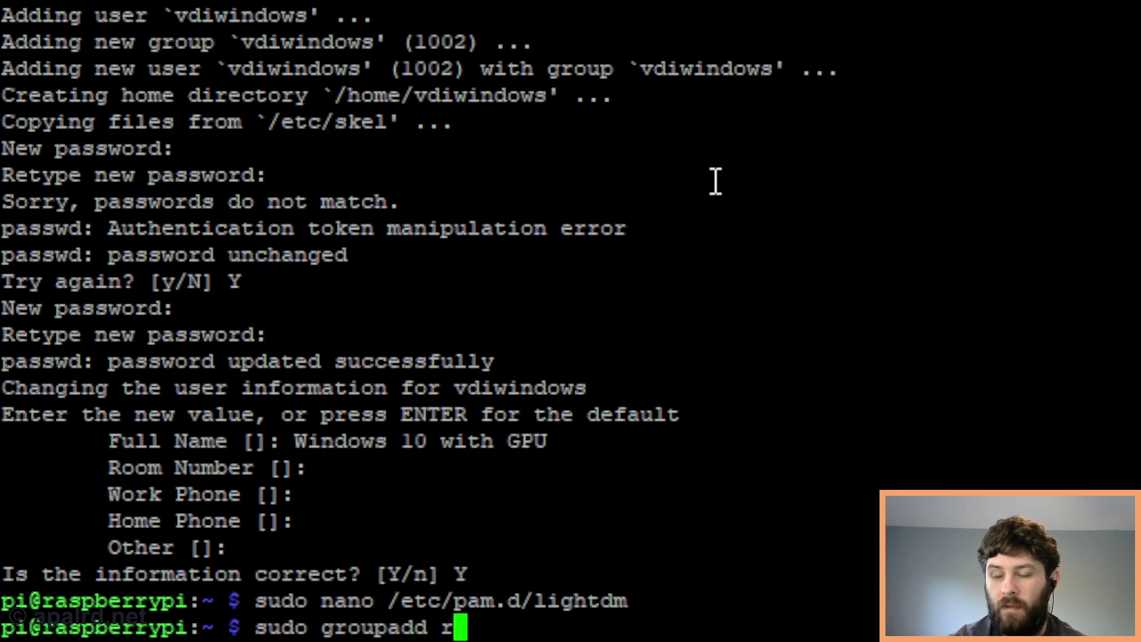
pyautogui.write('passwdlogin')
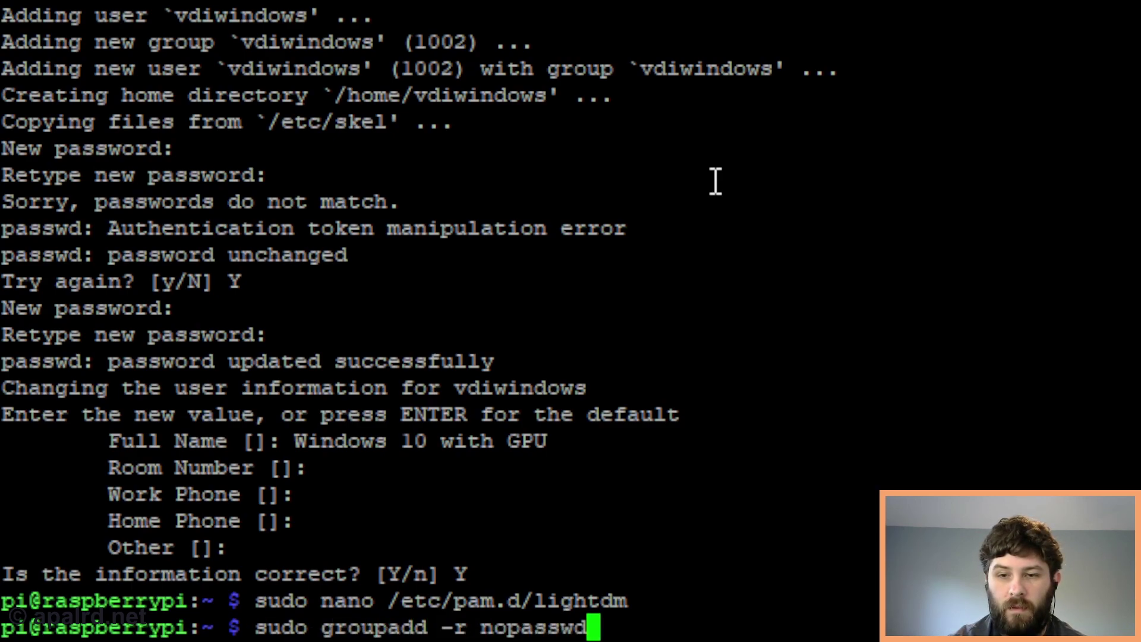
pyautogui.press('Return')
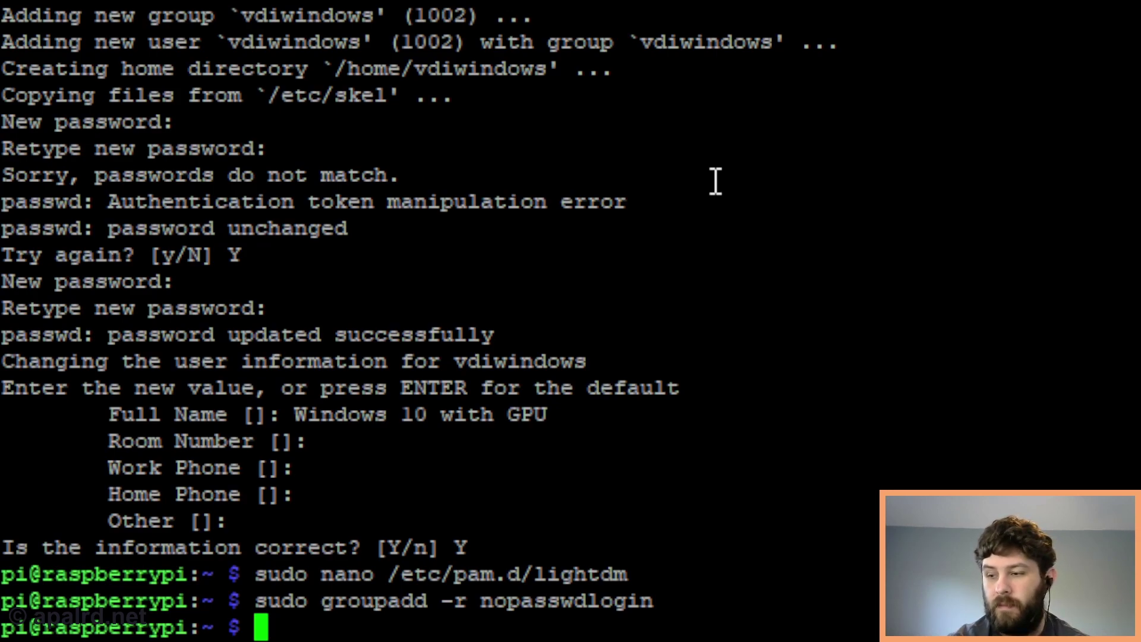
pyautogui.write('sudo gpasswd ')
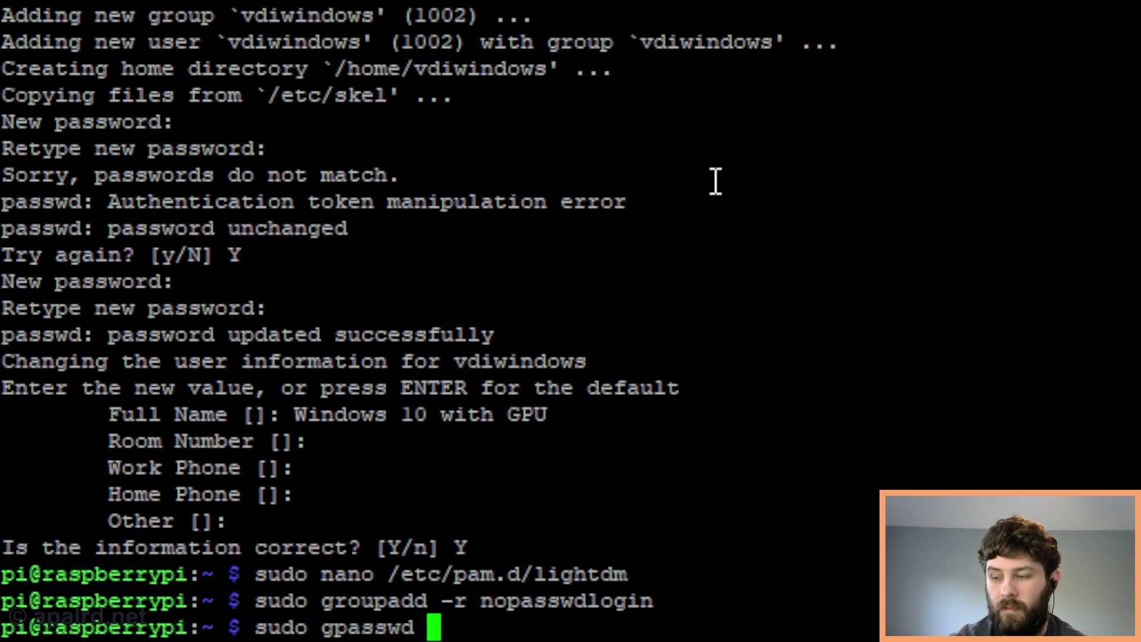
pyautogui.write('-a vdi')
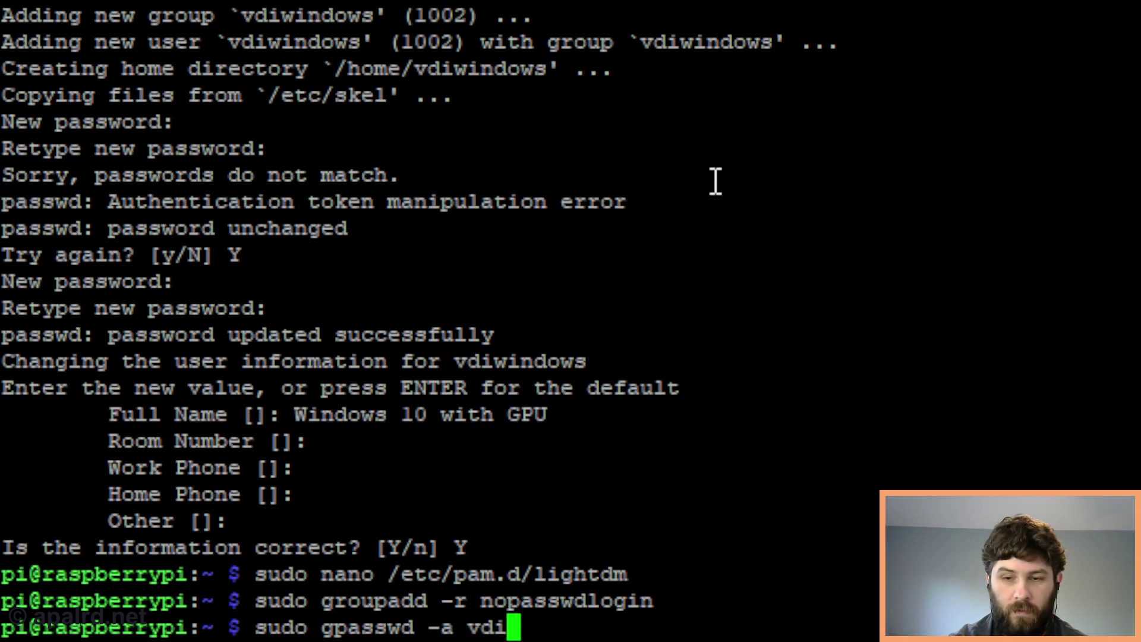
pyautogui.write('ubuntu nop')
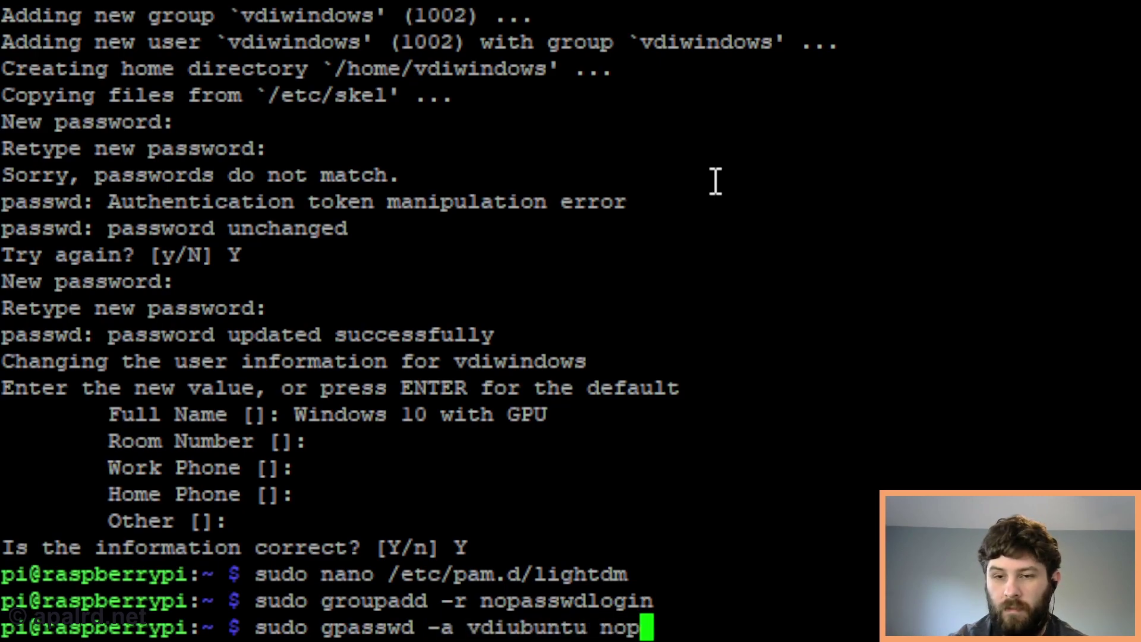
pyautogui.write('asswdlogin')
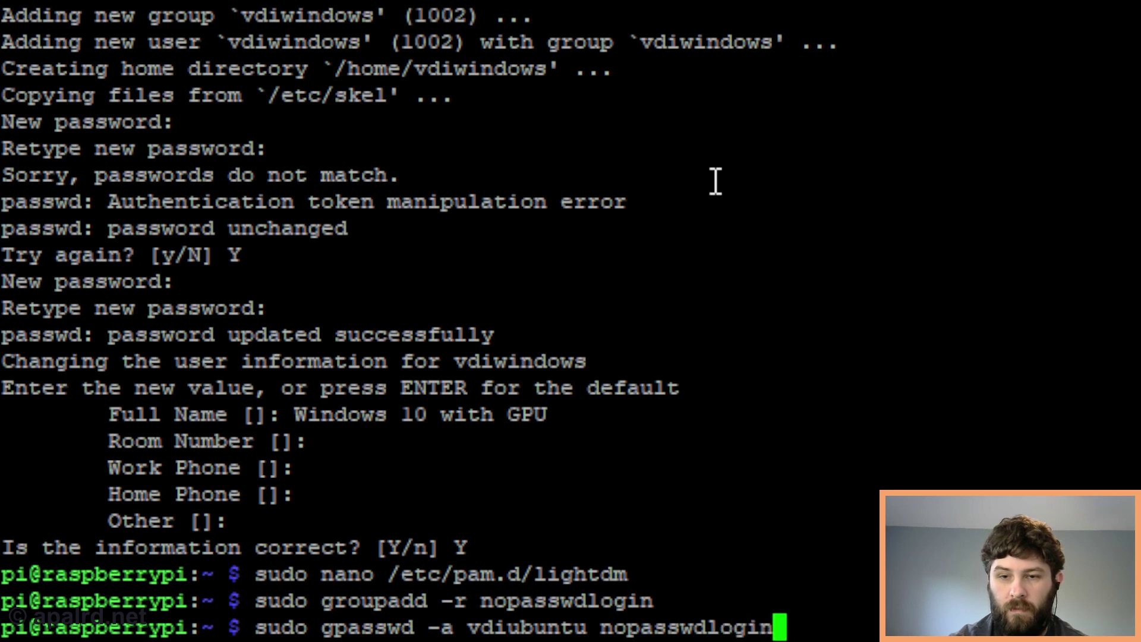
pyautogui.press('Return')
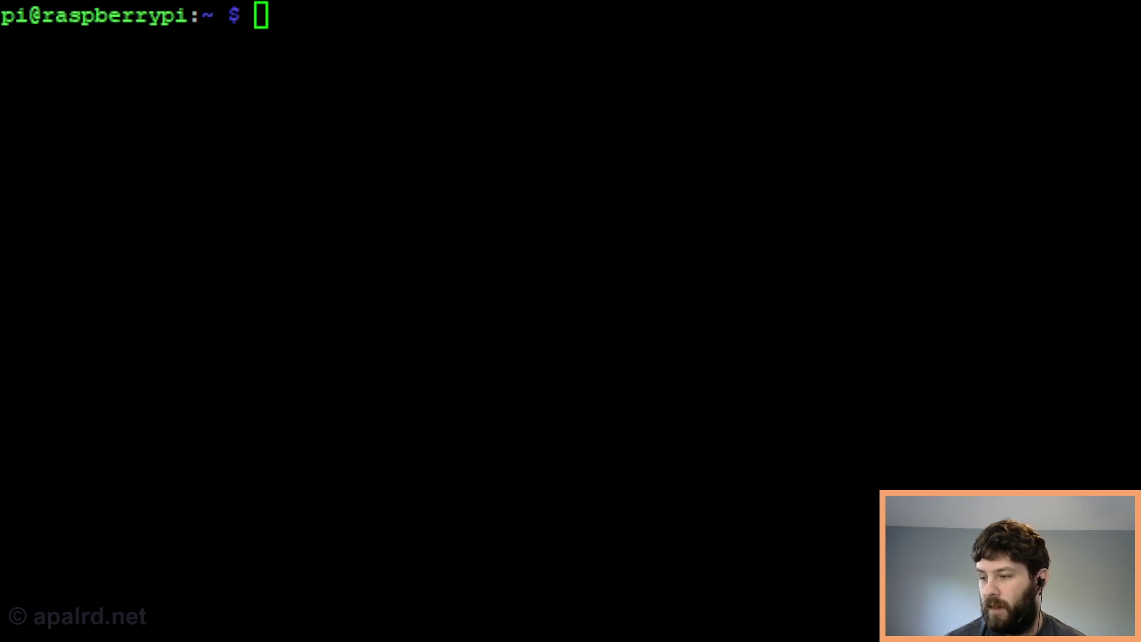
# - Rename the system-wide LXDE autostart to autostart.bak and create an empty autostart in its place
pyautogui.rightClick(374, 250)
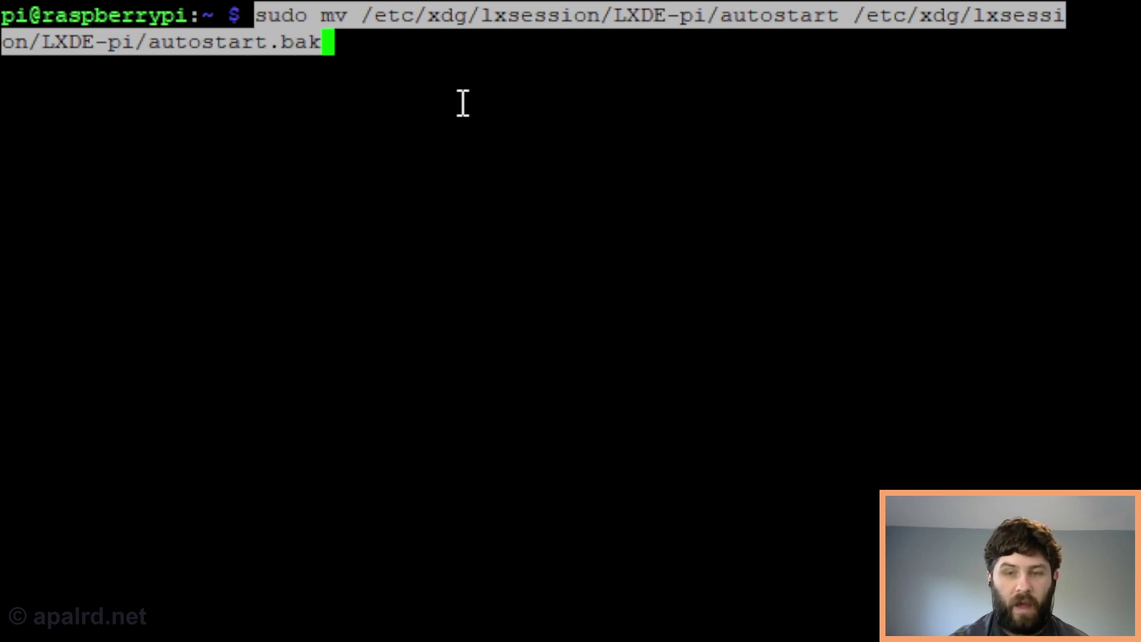
pyautogui.press('Return')
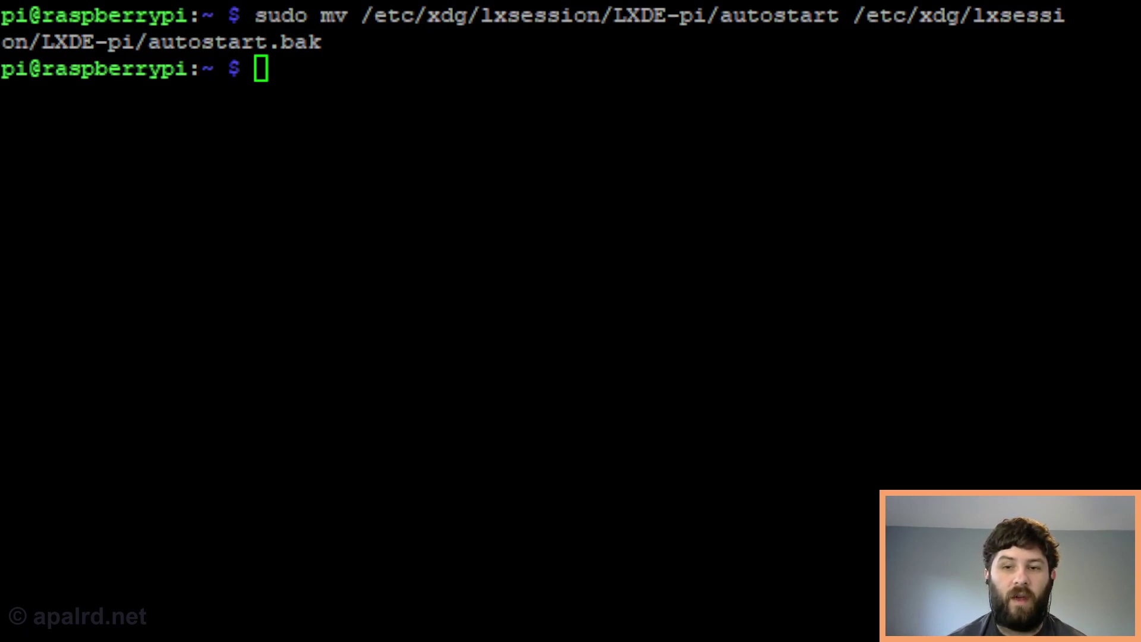
pyautogui.rightClick(593, 266)
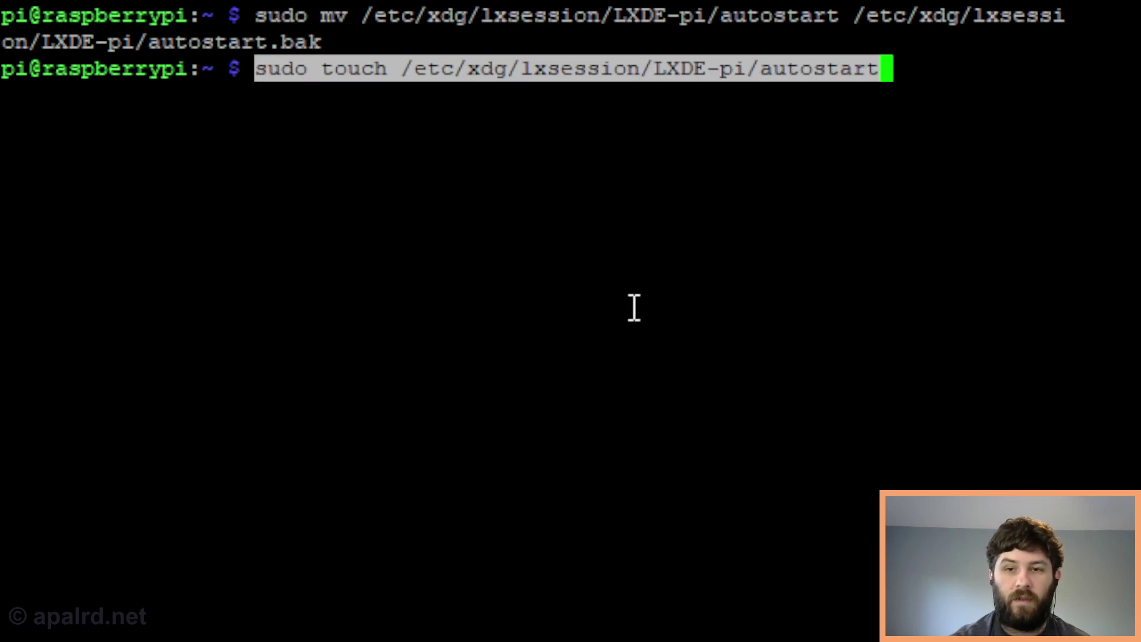
pyautogui.press('Return')
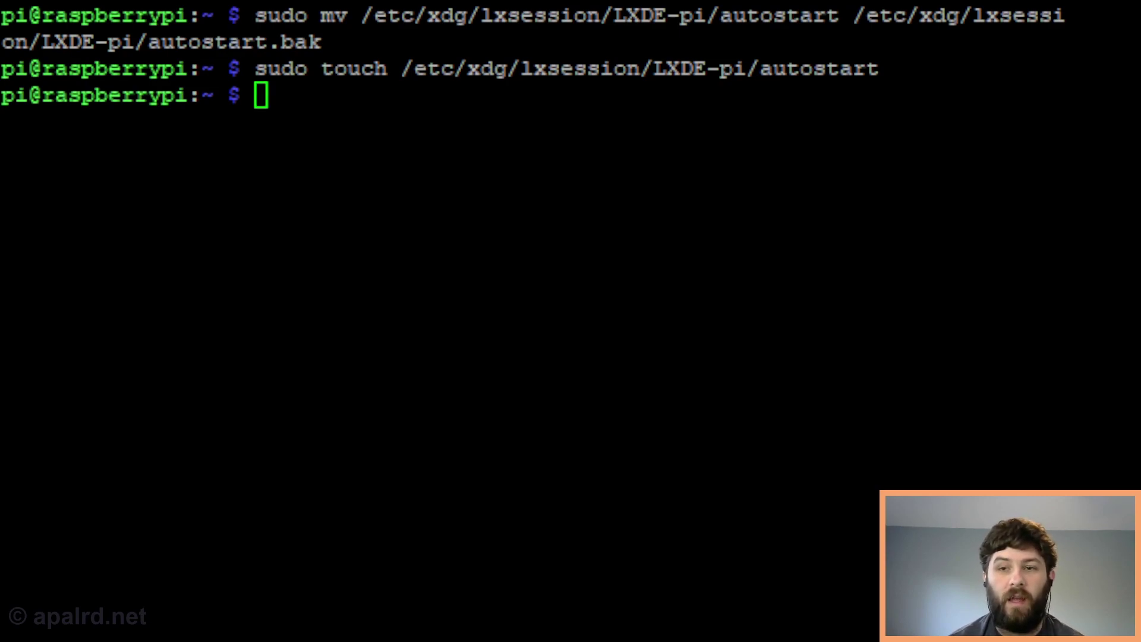
# - Create the pi user's lxsession config folder and copy the original autostart into it
pyautogui.hotkey('ctrl', 'shift', 'v')
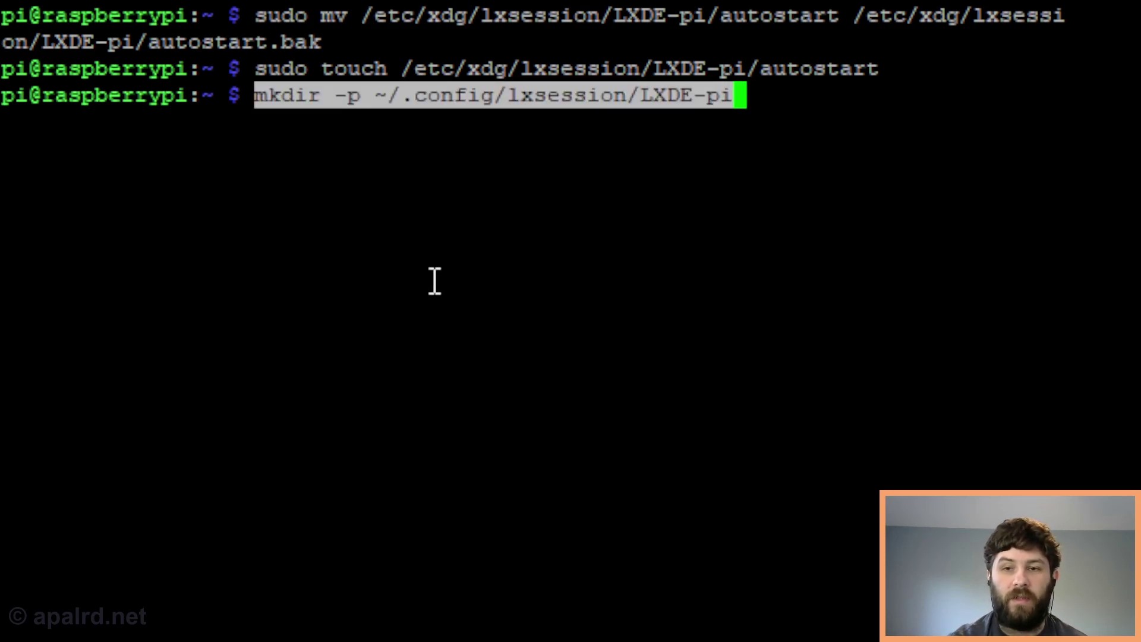
pyautogui.press('Return')
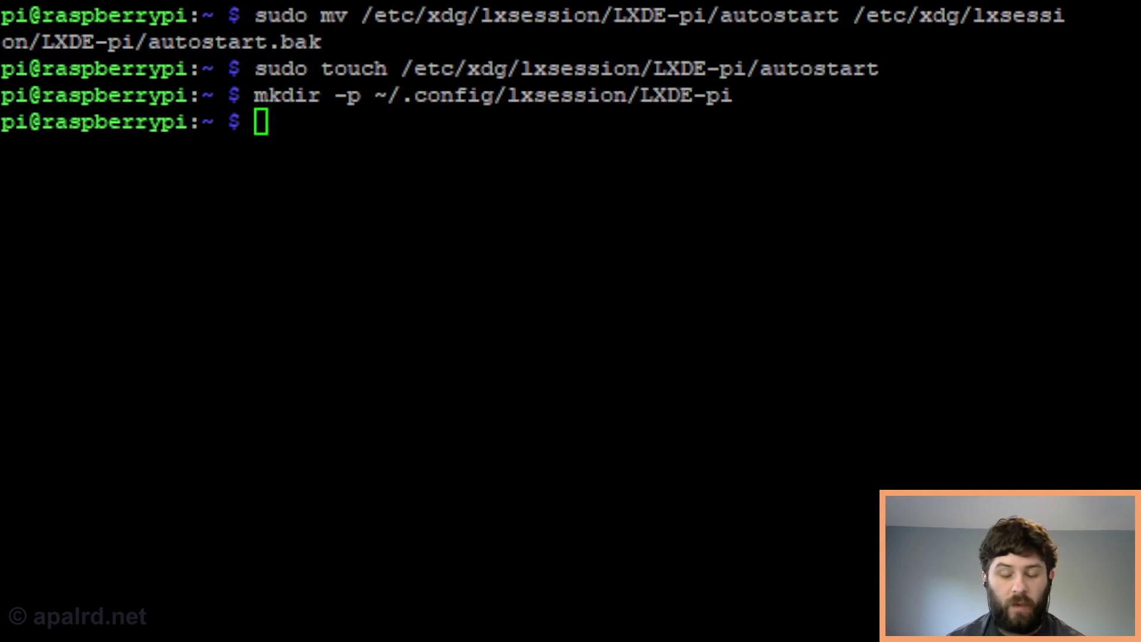
pyautogui.hotkey('alt', 'Tab')
pyautogui.rightClick(634, 340)
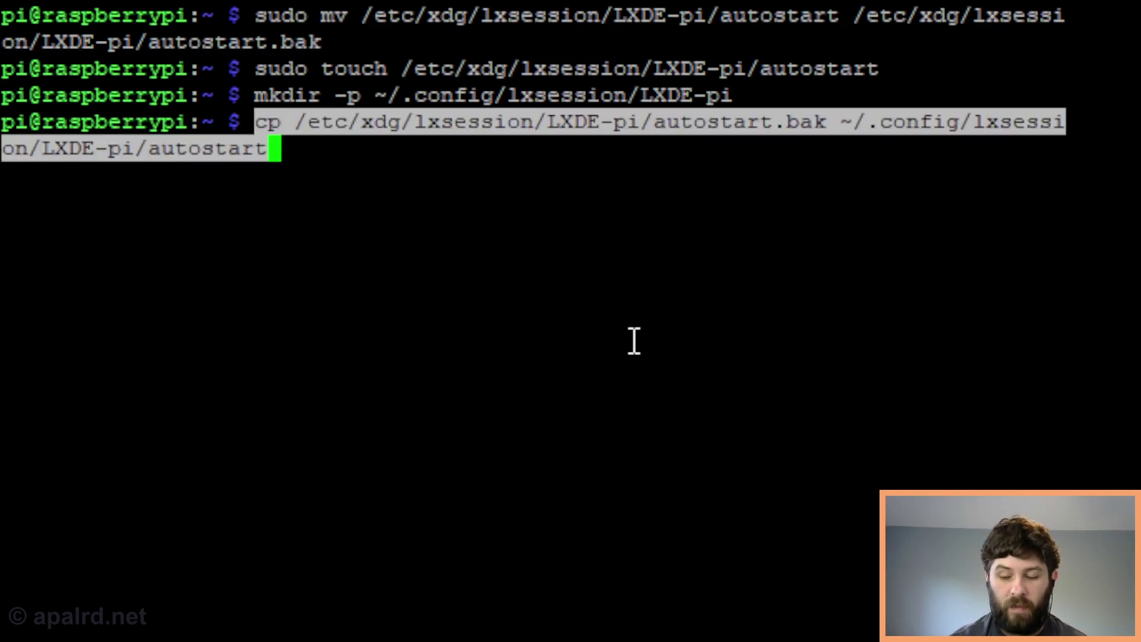
pyautogui.press('Return')
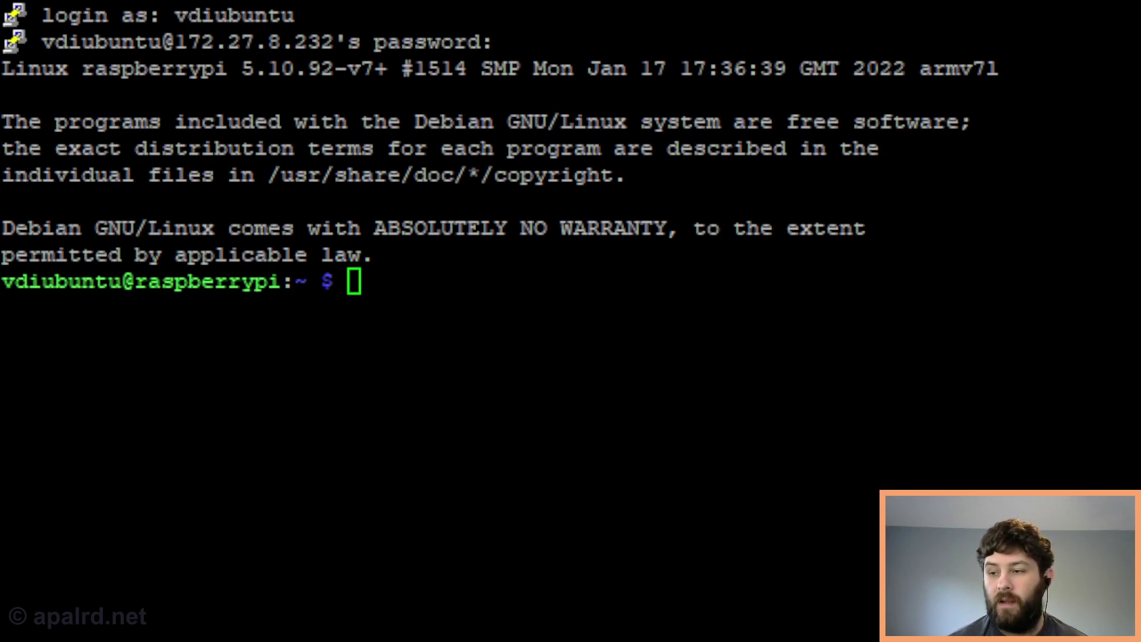
# - Create vdiubuntu's ~/.config/lxsession/LXDE-pi folder and open its autostart file in nano
pyautogui.rightClick(673, 395)
pyautogui.press('Return')
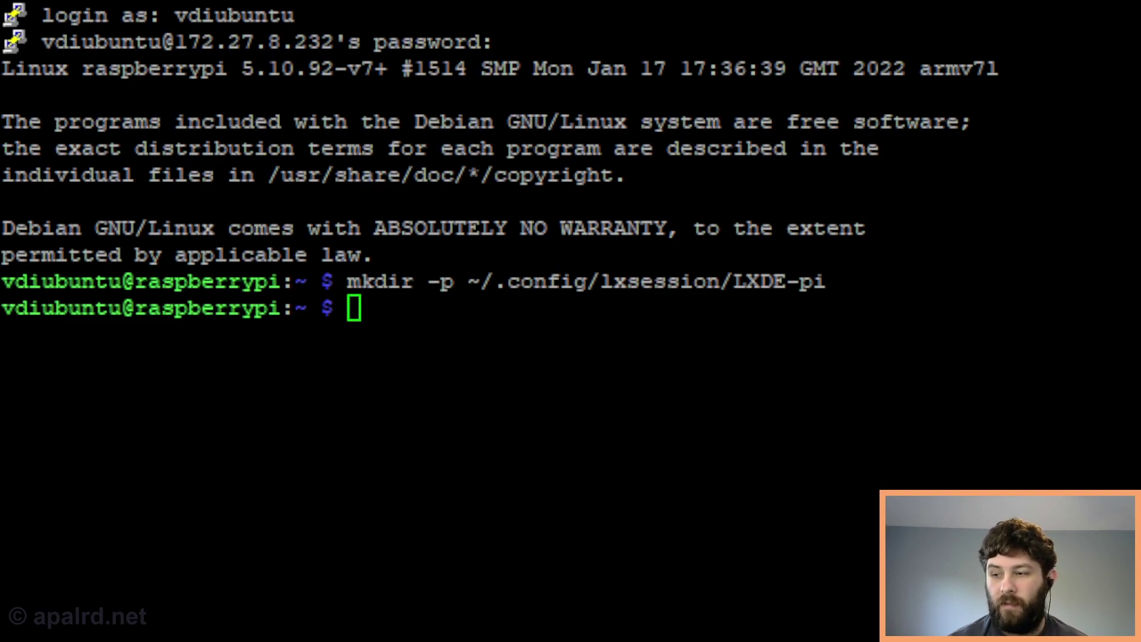
pyautogui.rightClick(559, 468)
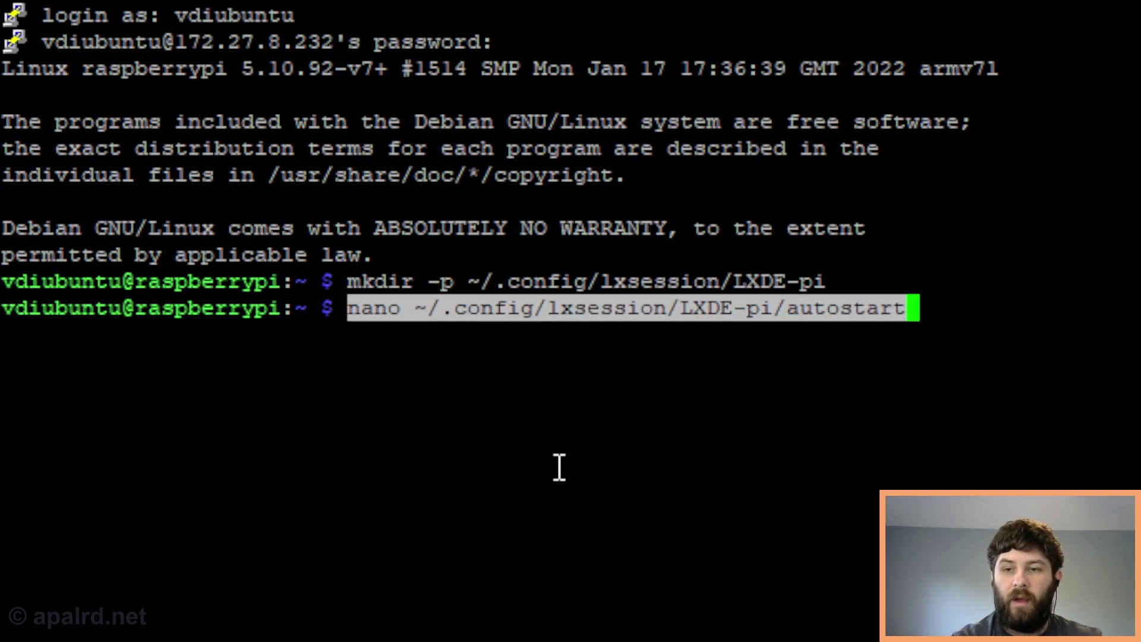
pyautogui.press('Return')
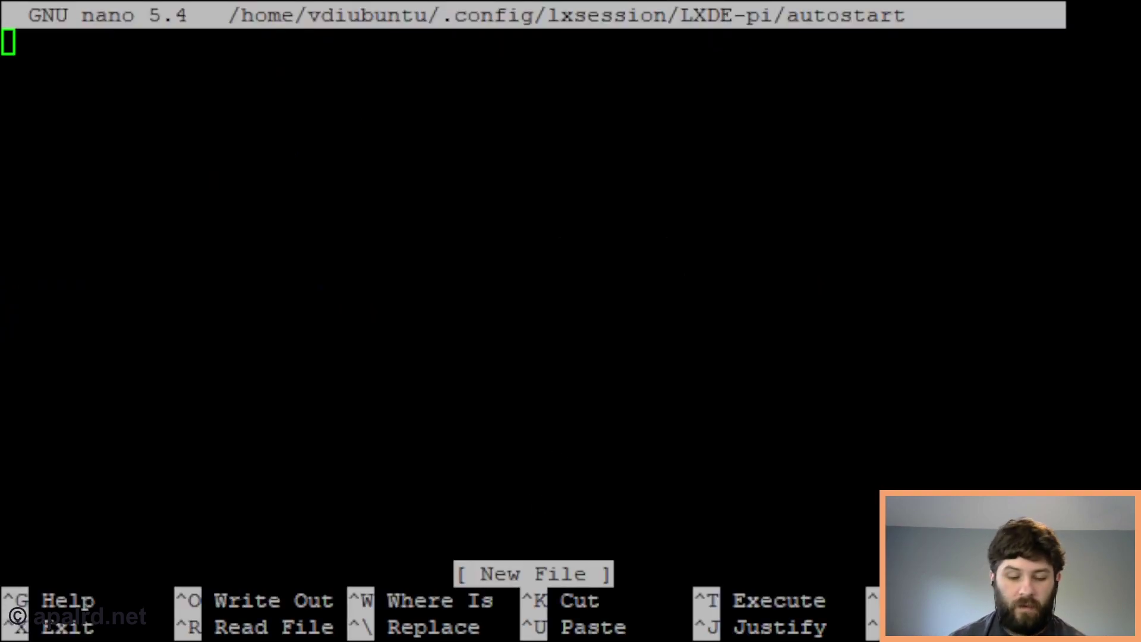
# - Paste the '@/usr/bin/bash /usr/local/bin/thinclient' line and change its argument from 100 to 106
pyautogui.rightClick(498, 347)
pyautogui.press('Left')
pyautogui.press('Left')
pyautogui.press('Left')
pyautogui.press('Left')
pyautogui.press('Left')
pyautogui.press('Left')
pyautogui.press('Left')
pyautogui.press('Left')
pyautogui.press('Left')
pyautogui.press('Left')
pyautogui.press('Left')
pyautogui.press('Left')
pyautogui.press('Left')
pyautogui.press('Left')
pyautogui.press('Left')
pyautogui.press('Left')
pyautogui.press('Left')
pyautogui.press('Left')
pyautogui.press('Left')
pyautogui.press('Left')
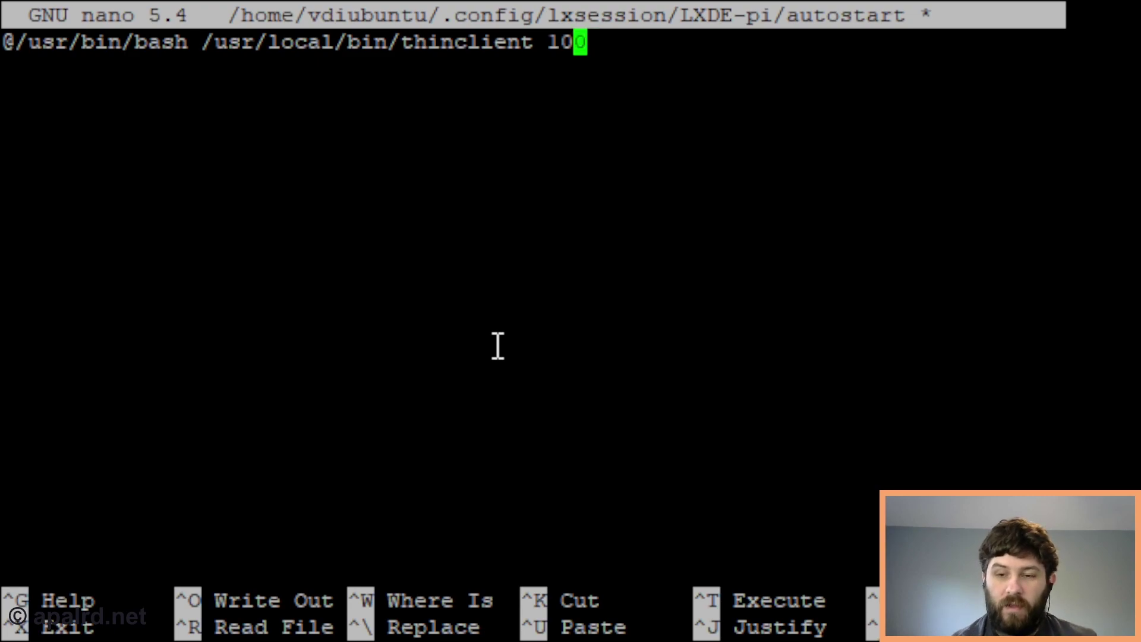
pyautogui.press('Left')
pyautogui.press('Left')
pyautogui.press('Left')
pyautogui.press('Left')
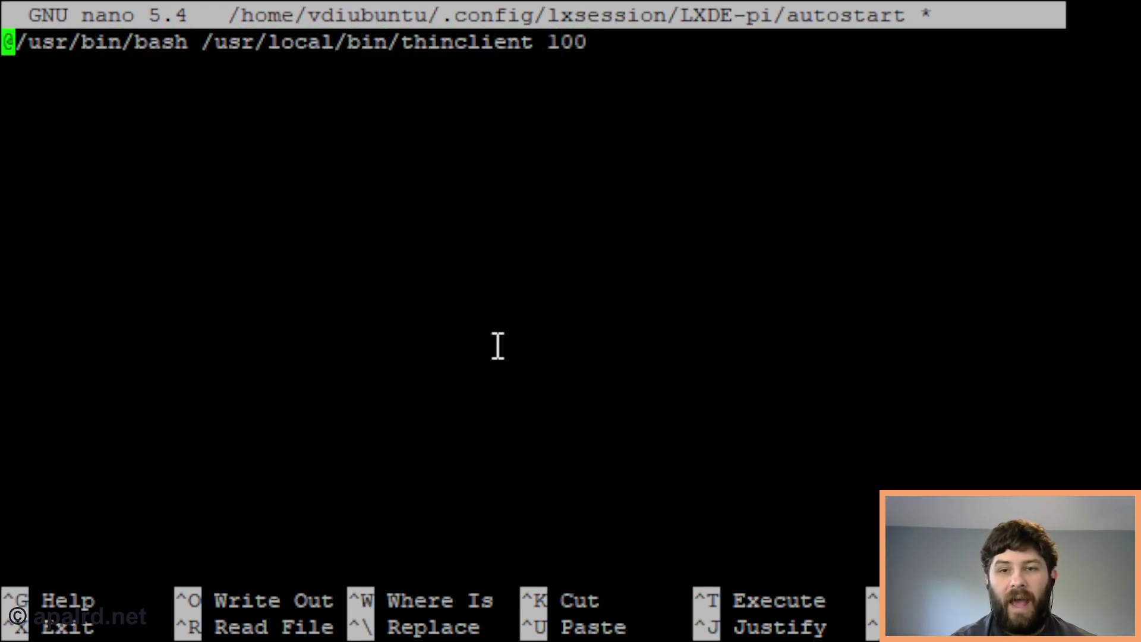
pyautogui.press('Right')
pyautogui.press('Right')
pyautogui.press('Right')
pyautogui.press('Right')
pyautogui.press('Right')
pyautogui.press('Right')
pyautogui.press('Right')
pyautogui.press('Right')
pyautogui.press('Right')
pyautogui.press('Right')
pyautogui.press('Right')
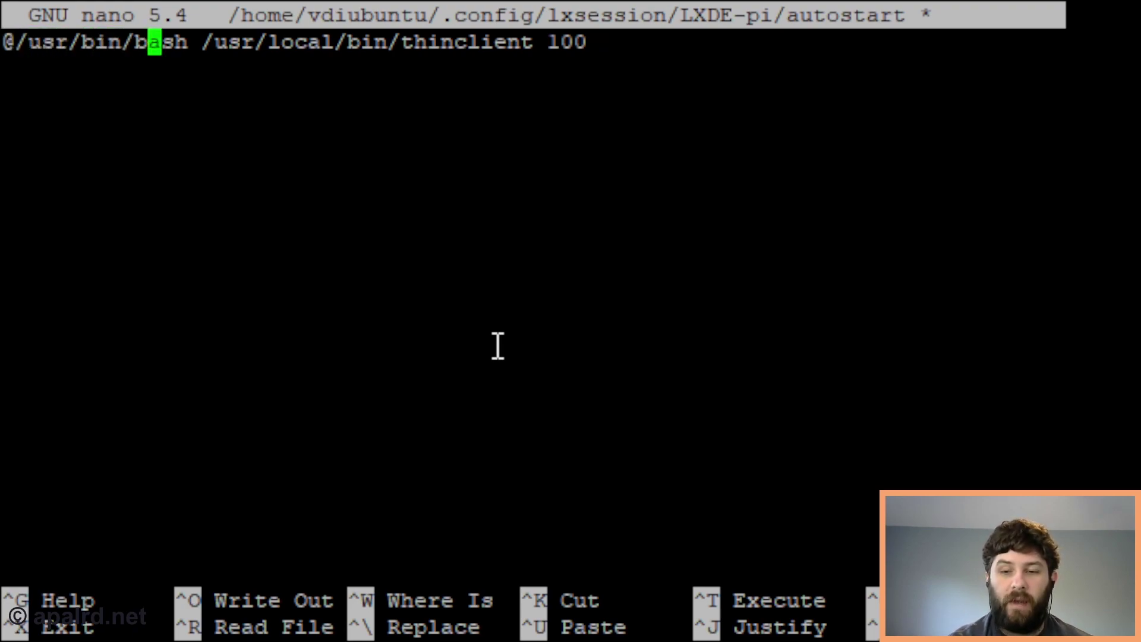
pyautogui.press('Right')
pyautogui.press('Right')
pyautogui.press('Right')
pyautogui.press('Right')
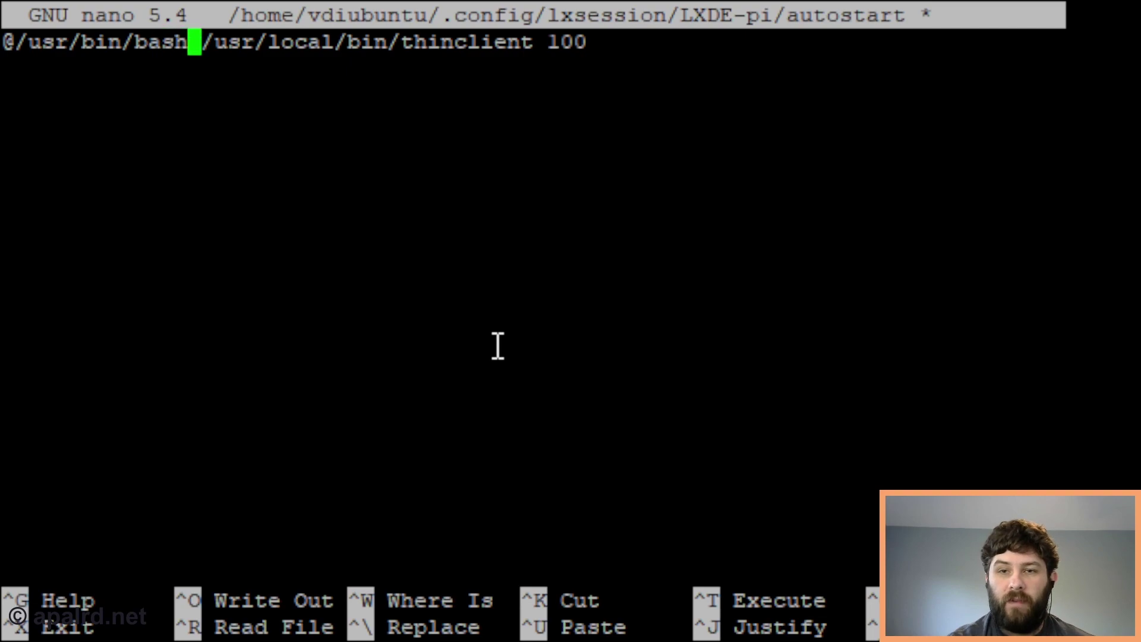
pyautogui.press('Right')
pyautogui.press('Right')
pyautogui.press('Right')
pyautogui.press('Right')
pyautogui.press('Right')
pyautogui.press('Right')
pyautogui.press('Right')
pyautogui.press('Right')
pyautogui.press('Right')
pyautogui.press('Right')
pyautogui.press('Right')
pyautogui.press('Right')
pyautogui.press('Right')
pyautogui.press('Right')
pyautogui.press('Right')
pyautogui.press('Right')
pyautogui.press('Right')
pyautogui.press('Right')
pyautogui.press('Right')
pyautogui.press('Right')
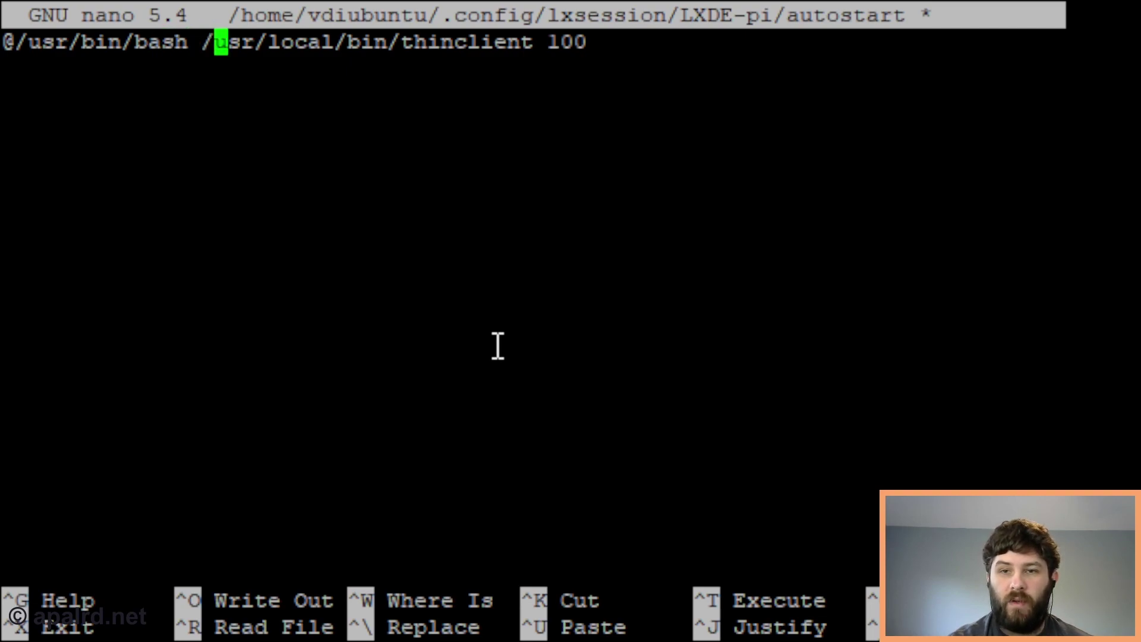
pyautogui.press('Right')
pyautogui.press('Right')
pyautogui.press('Right')
pyautogui.press('Right')
pyautogui.press('Right')
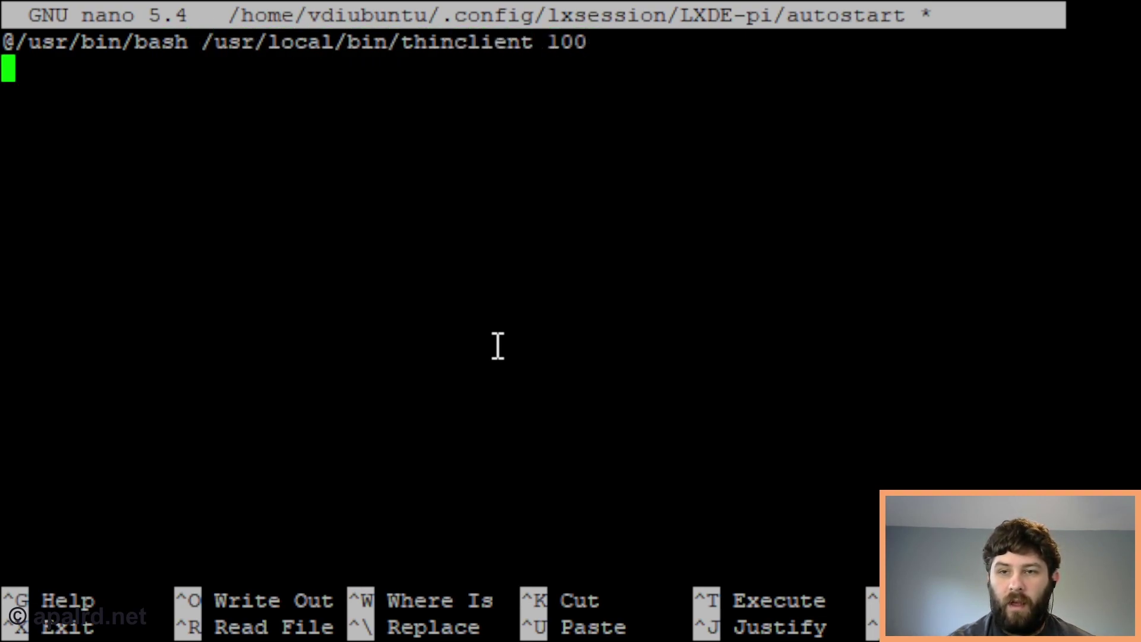
pyautogui.press('Left')
pyautogui.press('BackSpace')
pyautogui.write('6')
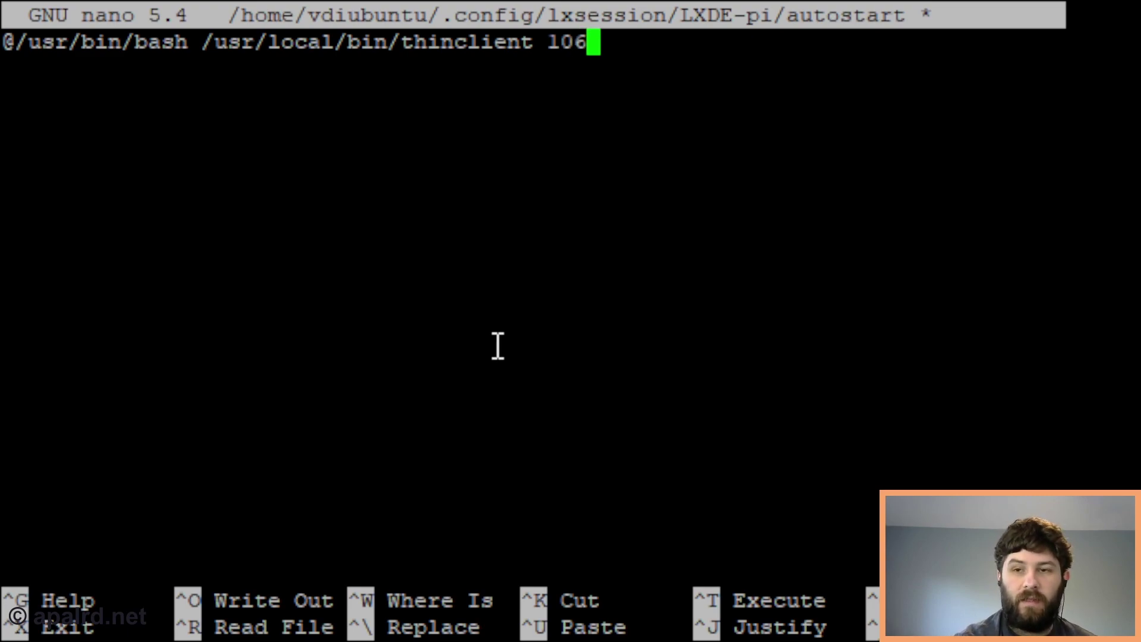
# - Save the autostart file under the same name and exit nano
pyautogui.hotkey('ctrl', 'x')
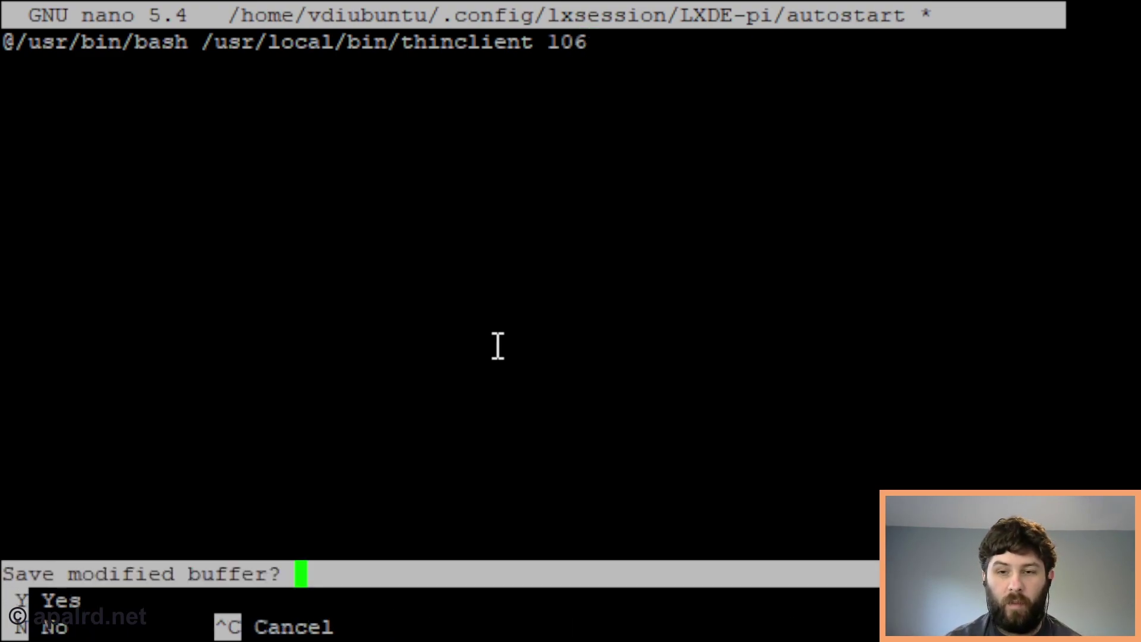
pyautogui.press('y')
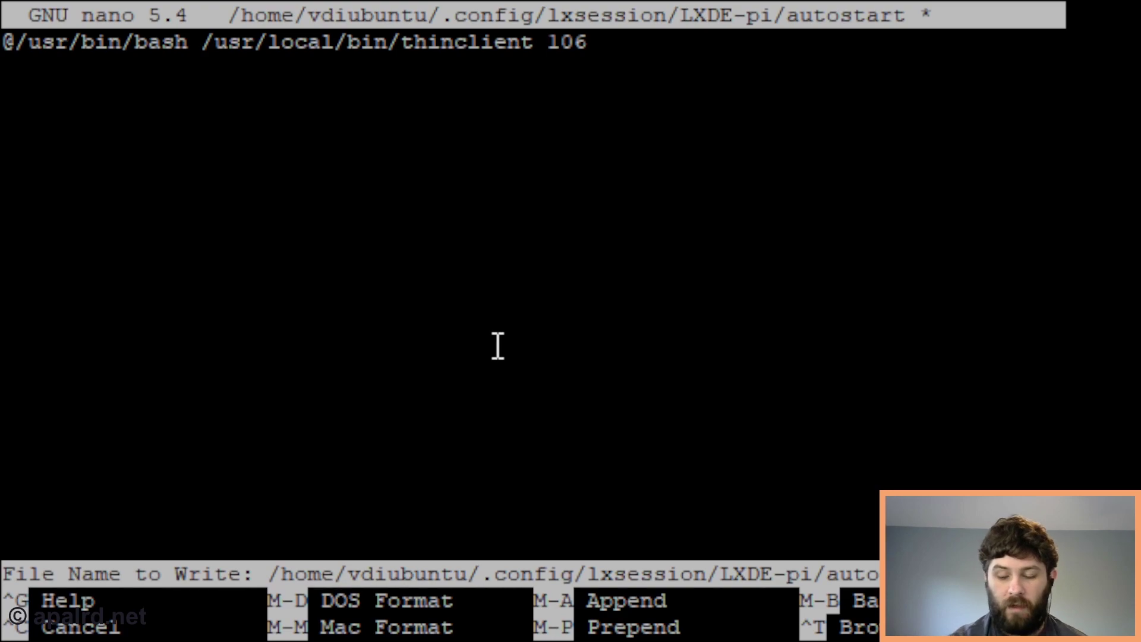
pyautogui.press('Return')
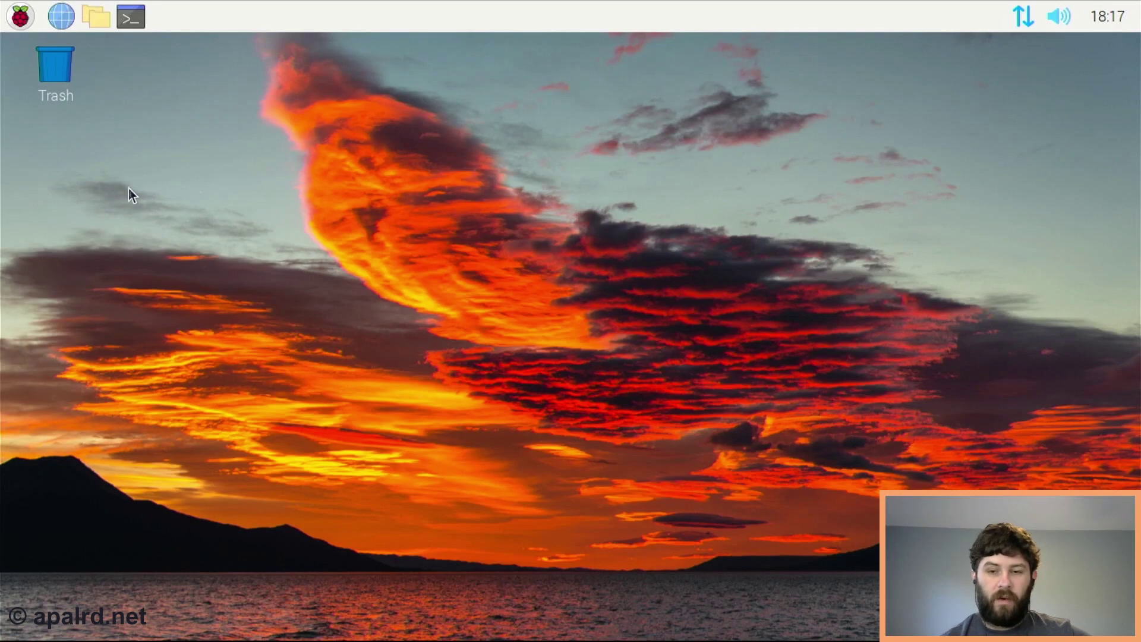
# - Choose Logout from the Raspberry Pi applications menu to end the desktop session
pyautogui.click(12, 13)
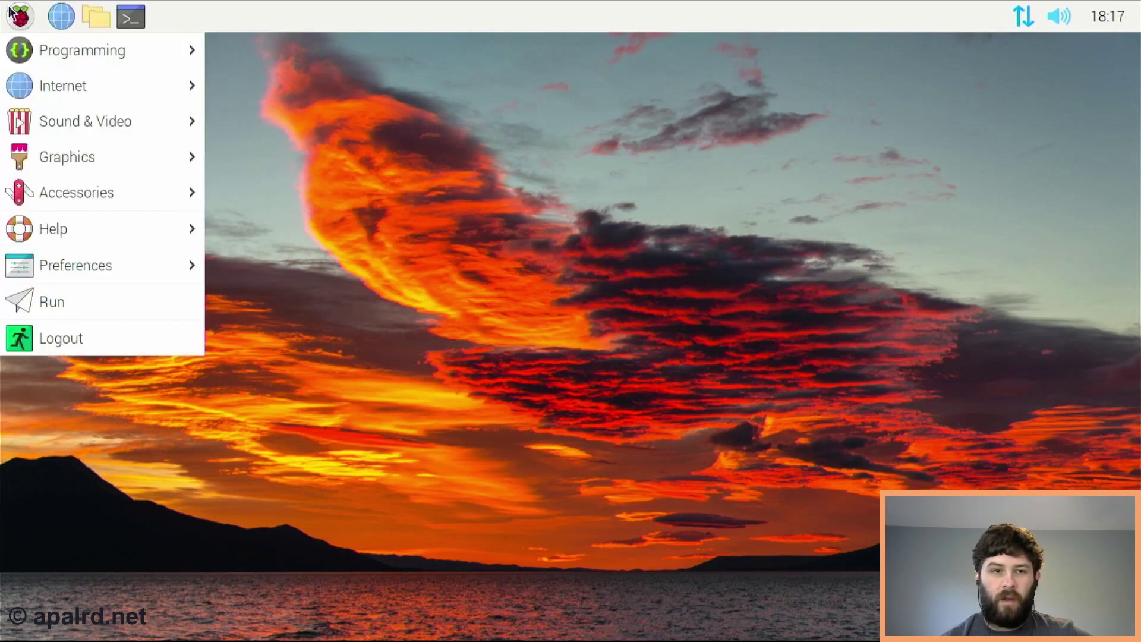
pyautogui.click(147, 349)
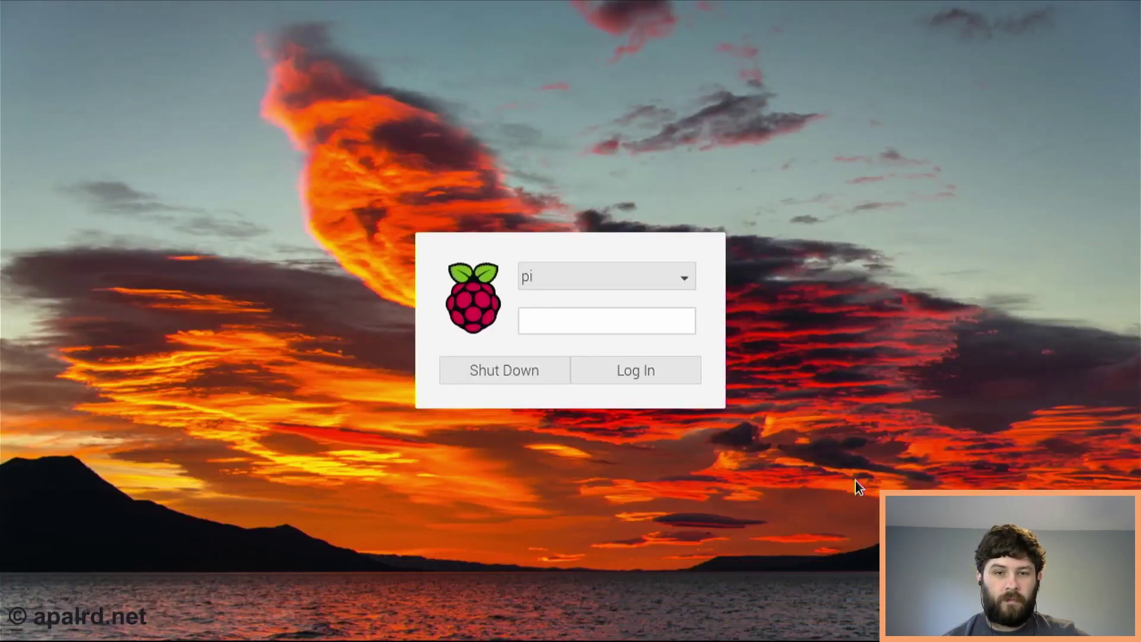
# - Select the Uubuntu Desktop VM user and log in with an empty password
pyautogui.click(656, 274)
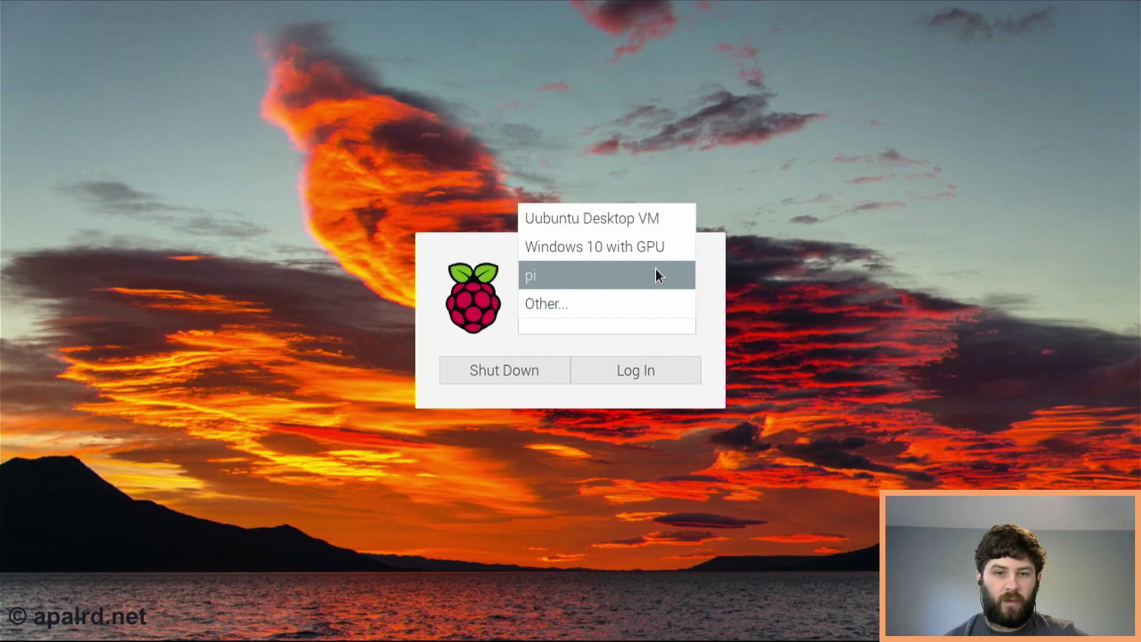
pyautogui.click(634, 222)
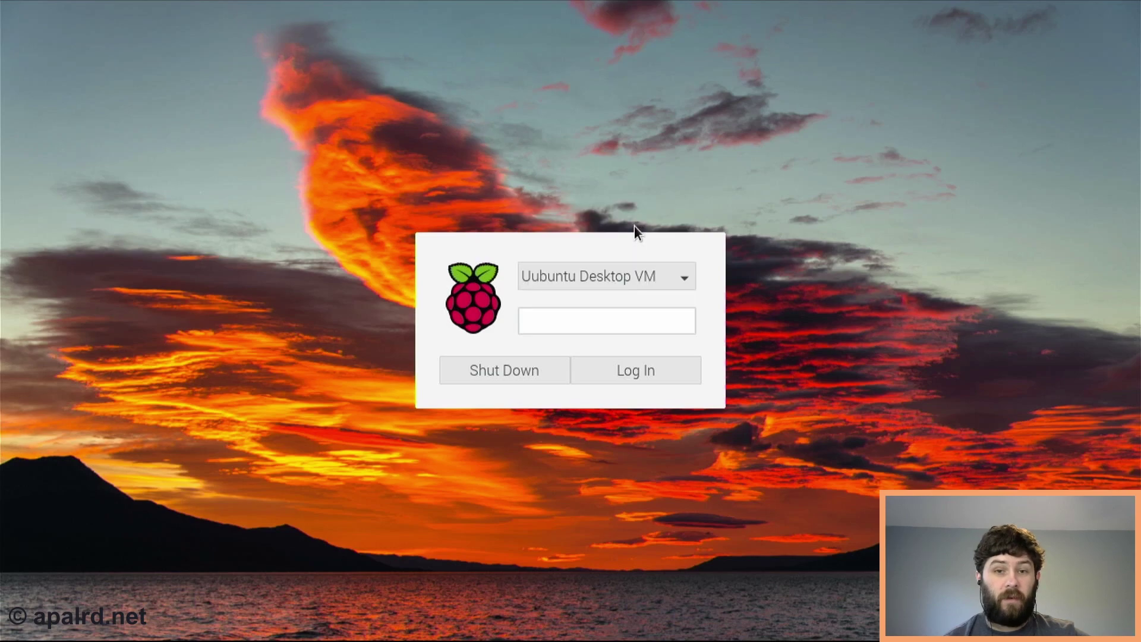
pyautogui.click(630, 355)
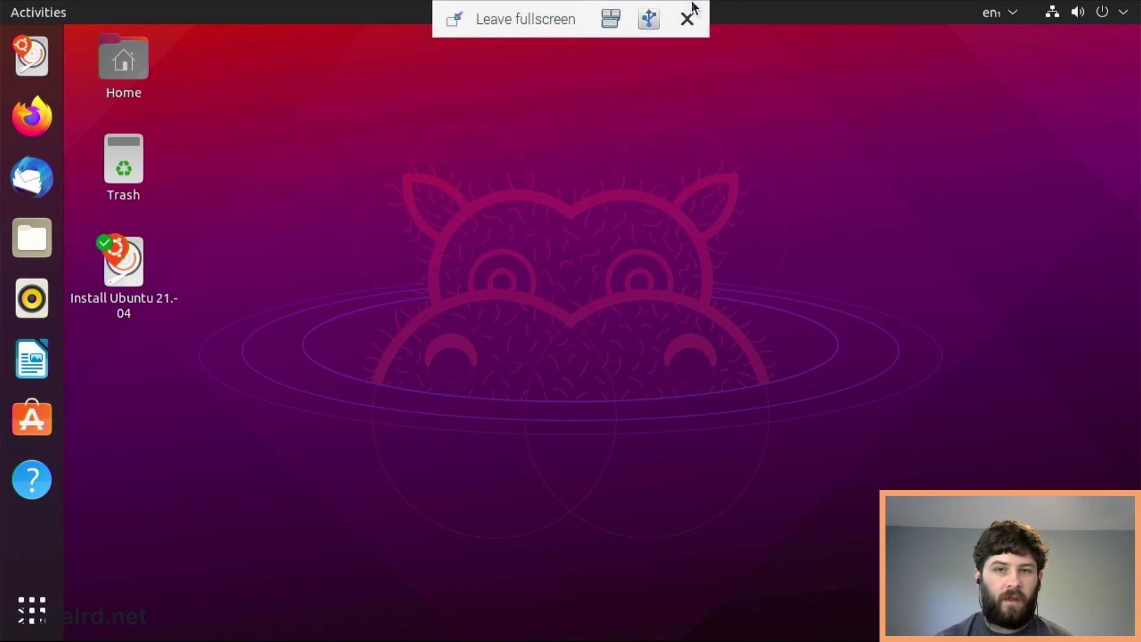
# - Close the Remote Viewer session to the Ubuntu 21.04 virtual machine
pyautogui.click(688, 20)
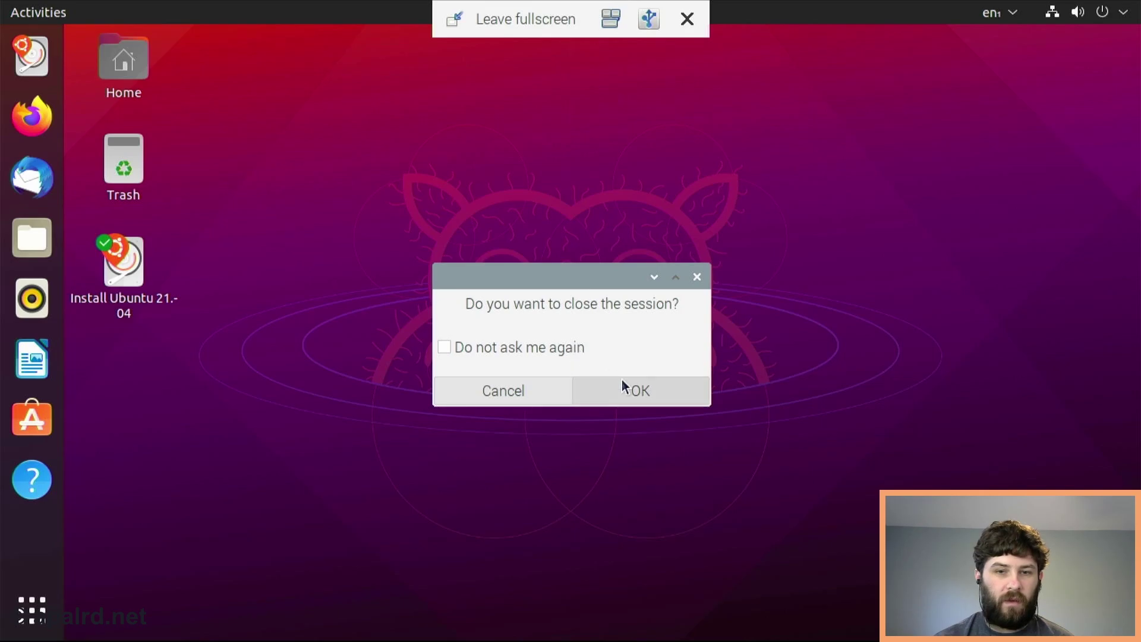